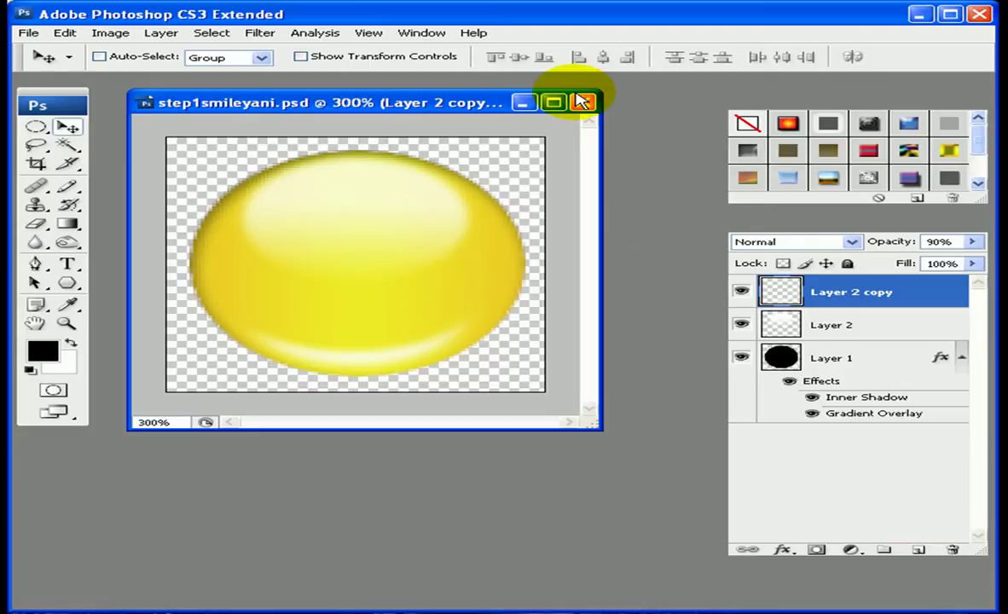
Step: Shift the copied highlight to the ball's lower right and add an empty Layer 3 above it
left_click_drag(448, 229, 490, 264)
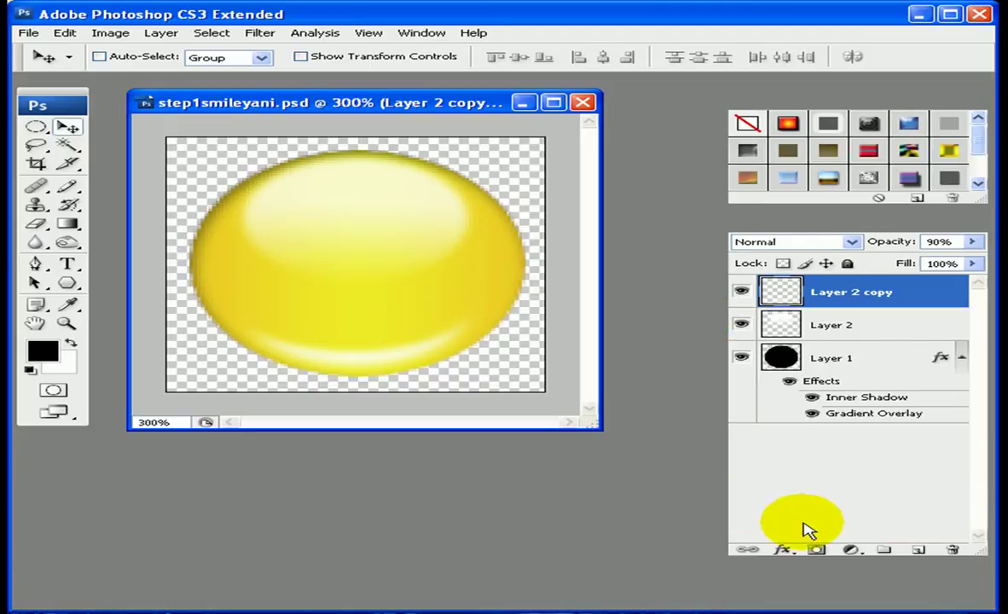
left_click(917, 550)
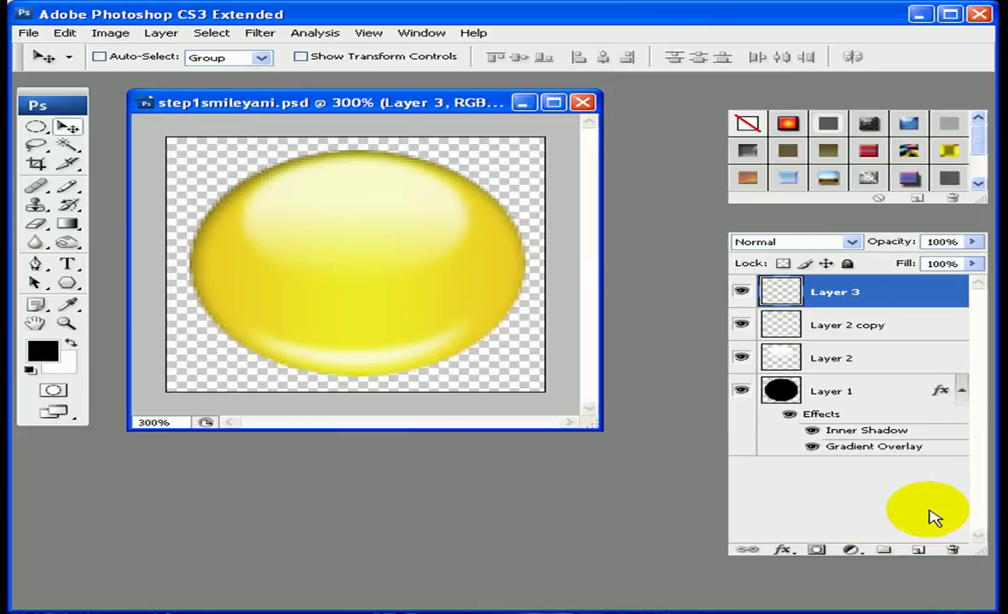
Step: Fill an oval on the ball's upper left with white on Layer 3 as the eye
left_click(36, 128)
left_click_drag(288, 209, 344, 275)
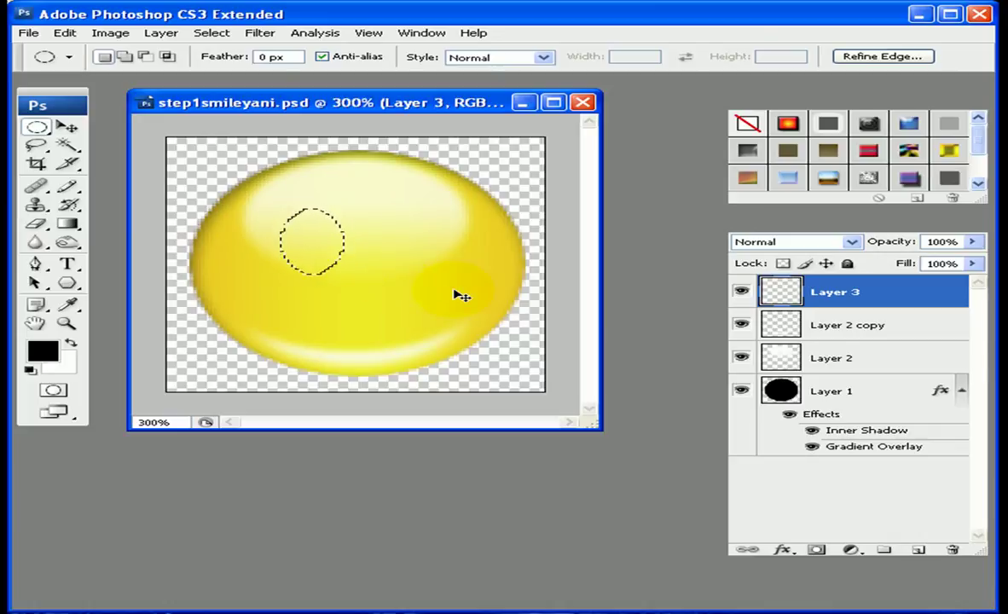
key("ctrl+BackSpace")
key("ctrl+d")
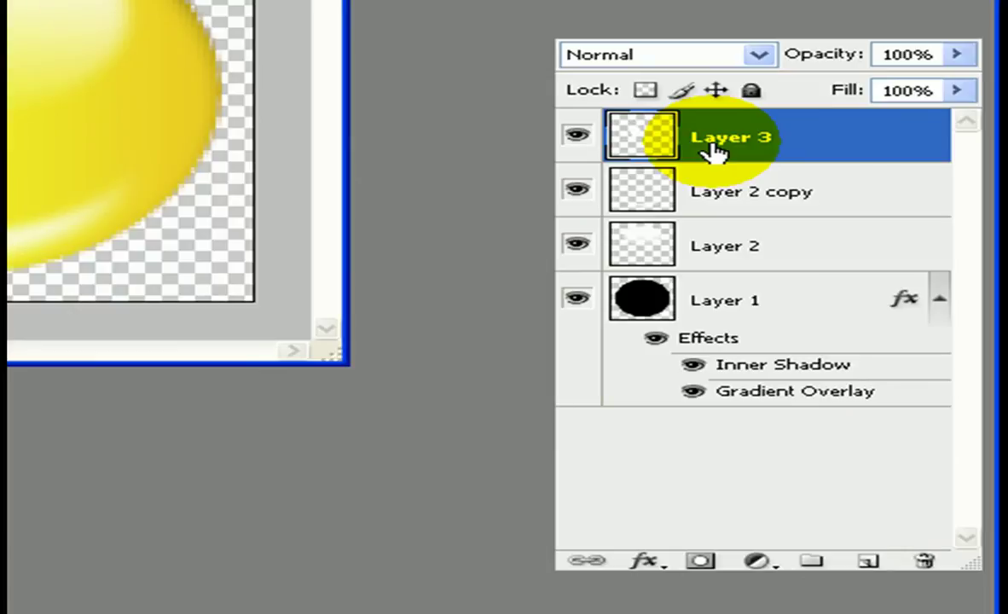
Step: Apply an Inner Shadow to Layer 3's white eye with Opacity 50% and Distance 2 px
right_click(713, 149)
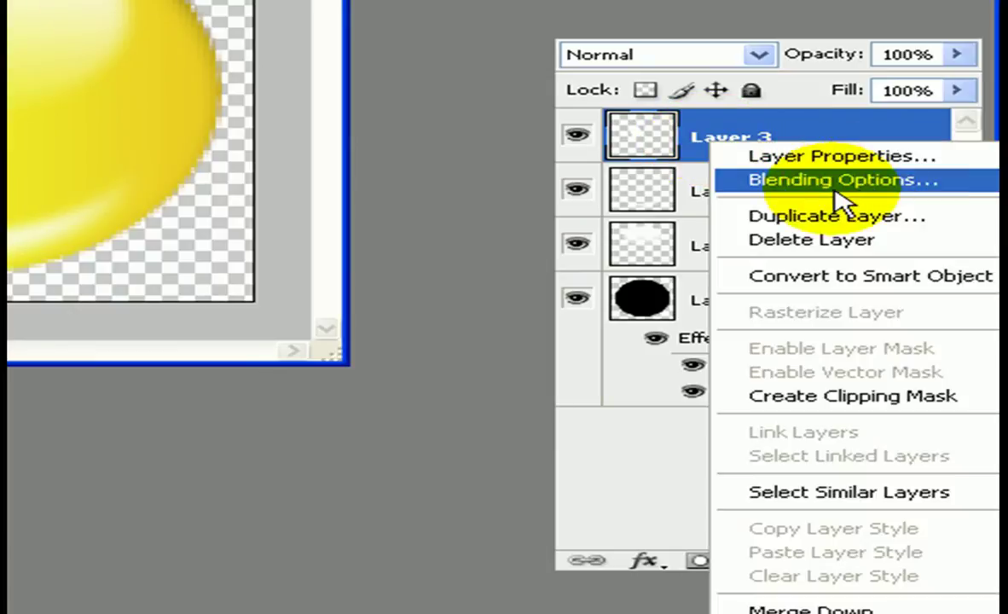
left_click(646, 142)
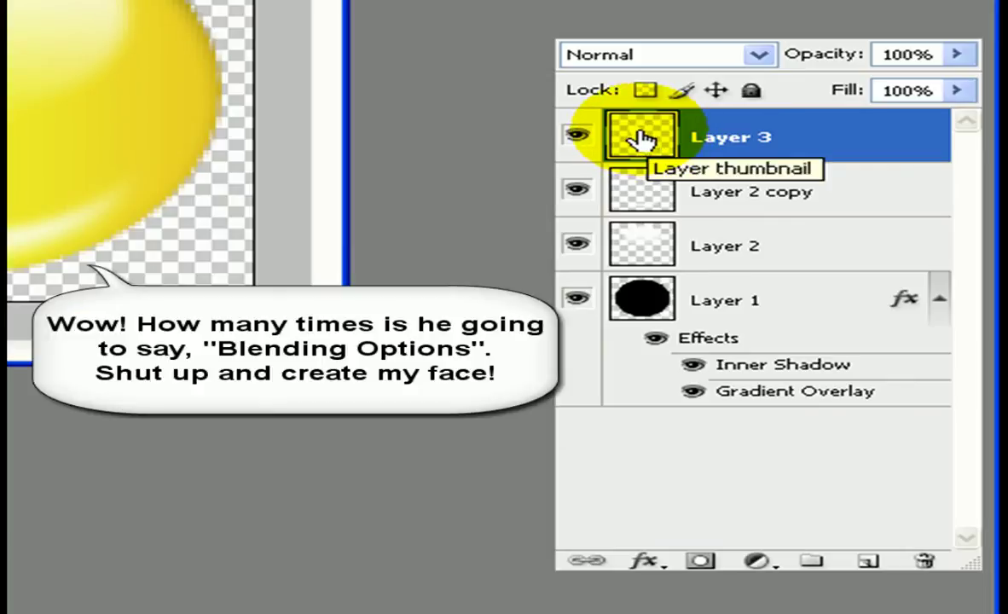
double_click(641, 138)
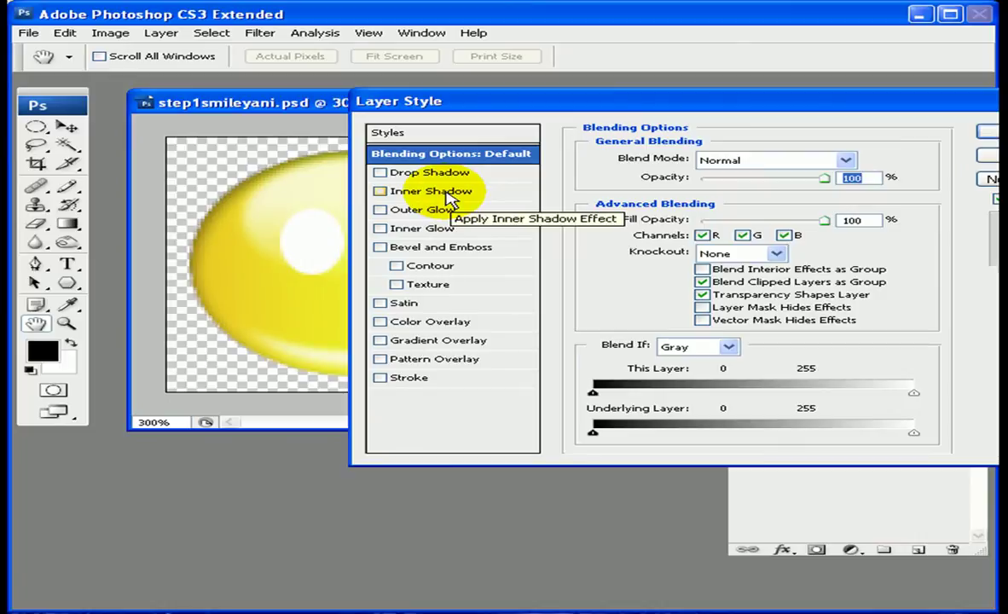
left_click(450, 194)
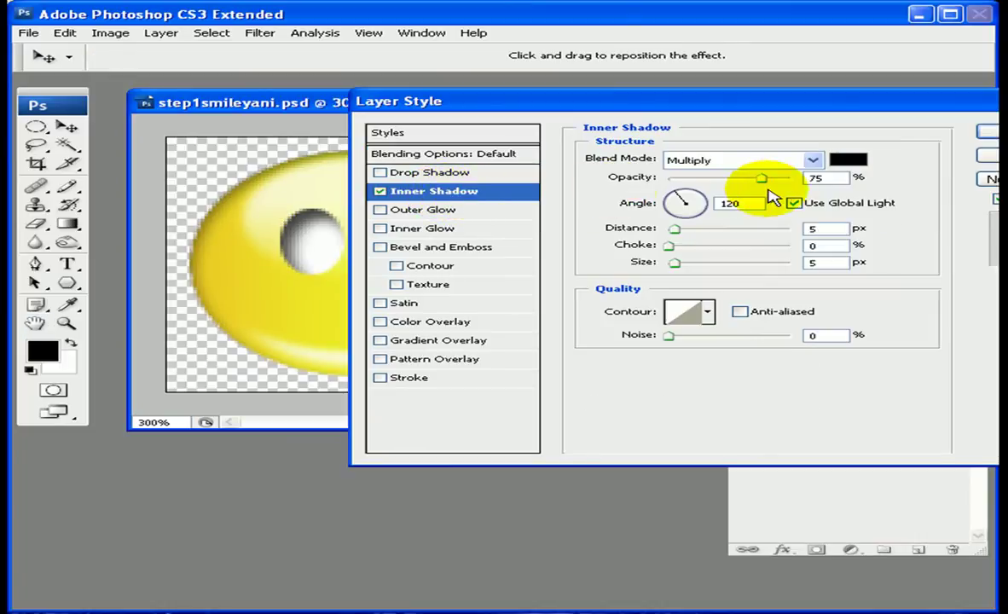
left_click(820, 178)
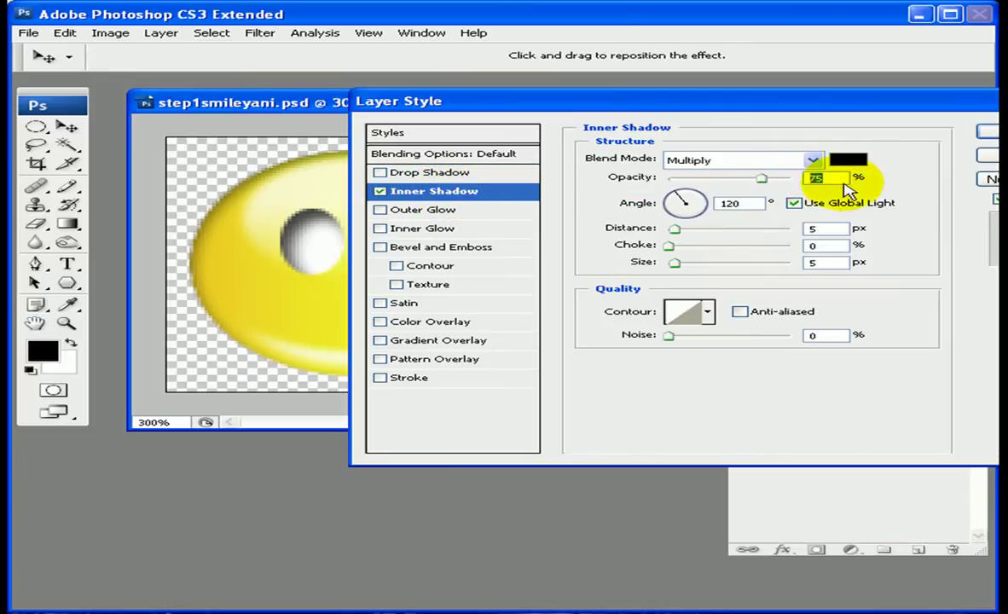
type("50")
left_click(823, 227)
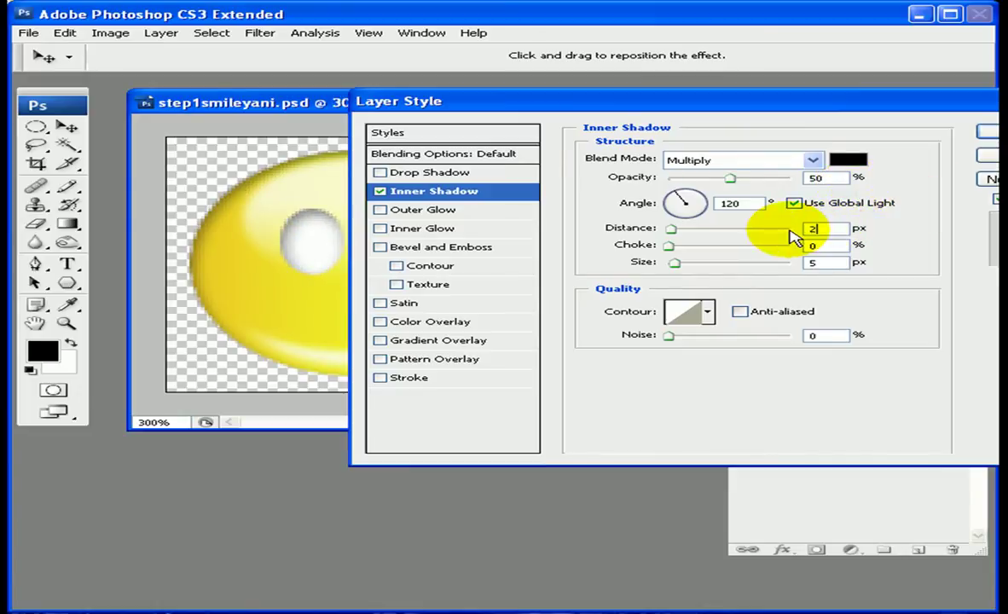
type("2")
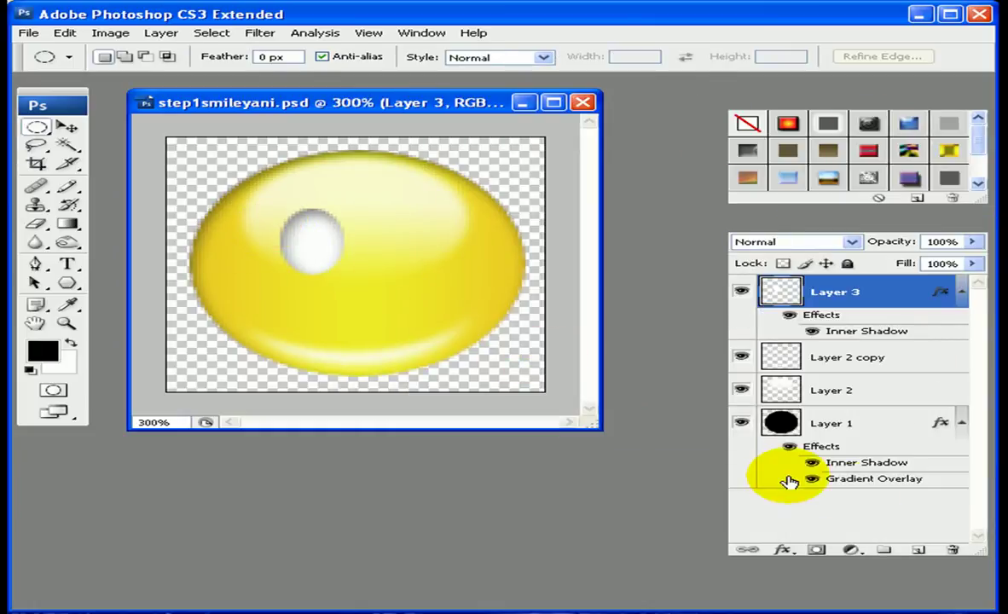
Step: On new Layer 4, fill a small circle in the lower eye with light blue #62abfe
left_click(919, 551)
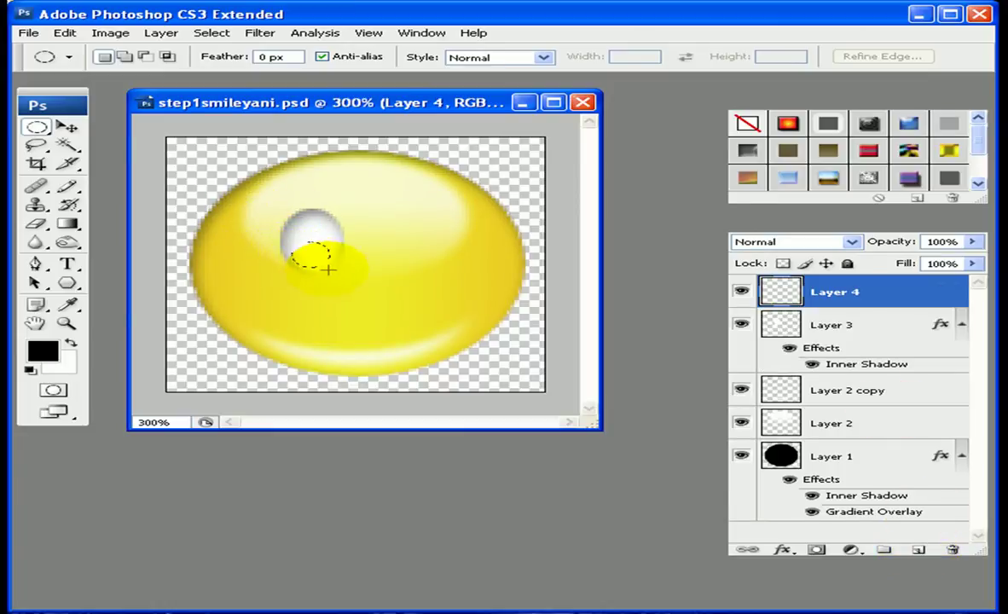
left_click_drag(327, 270, 328, 270)
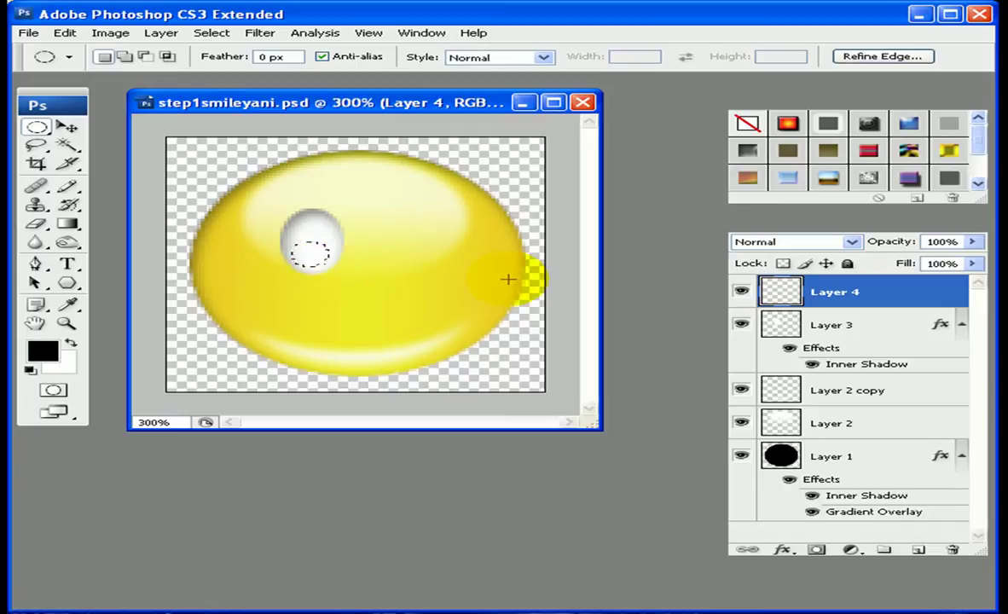
left_click(48, 356)
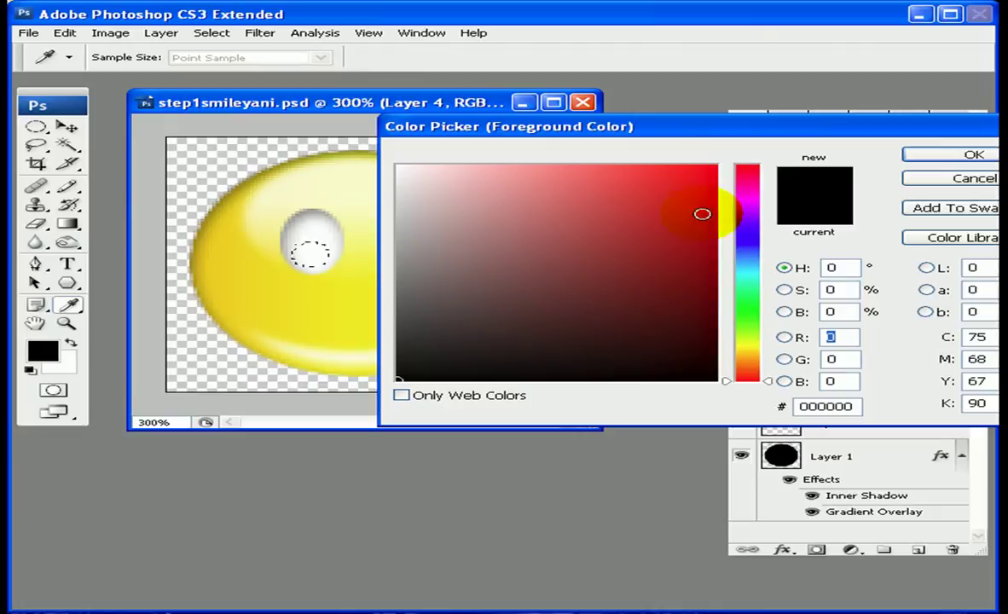
left_click(750, 255)
left_click(587, 164)
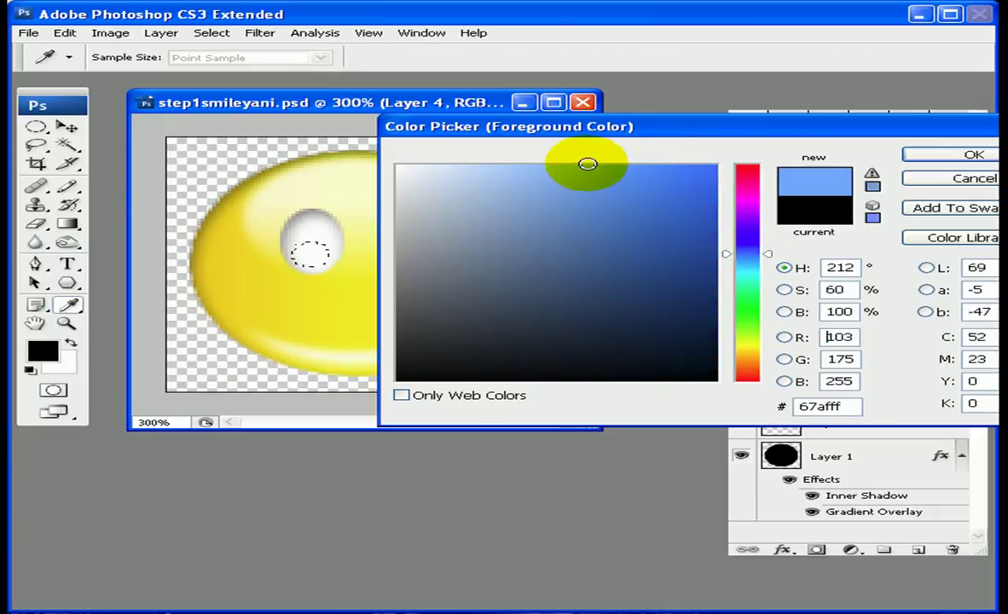
left_click(594, 165)
left_click(585, 167)
left_click(588, 165)
left_click(973, 154)
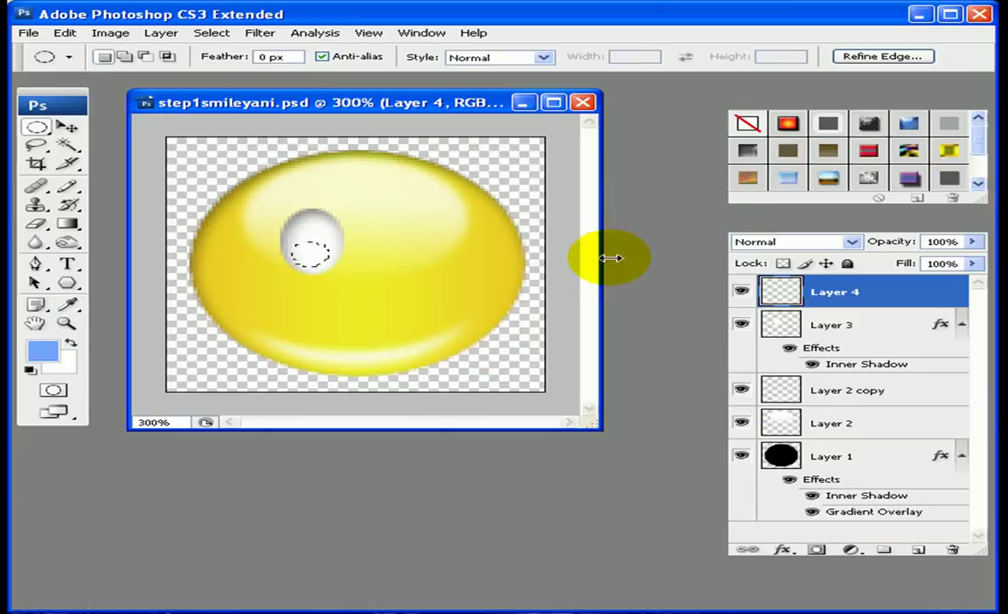
key("alt")
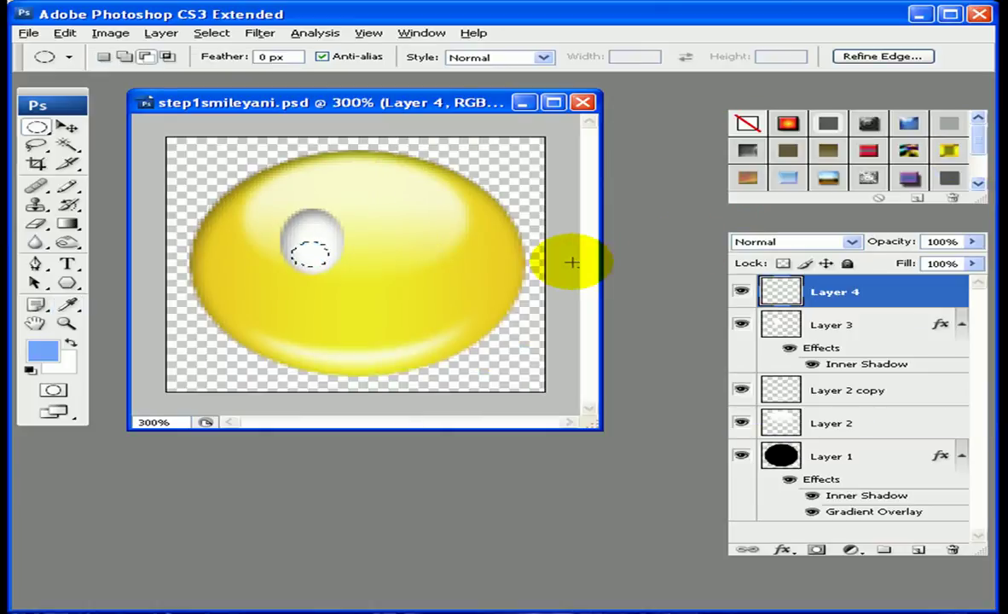
key("ctrl+d")
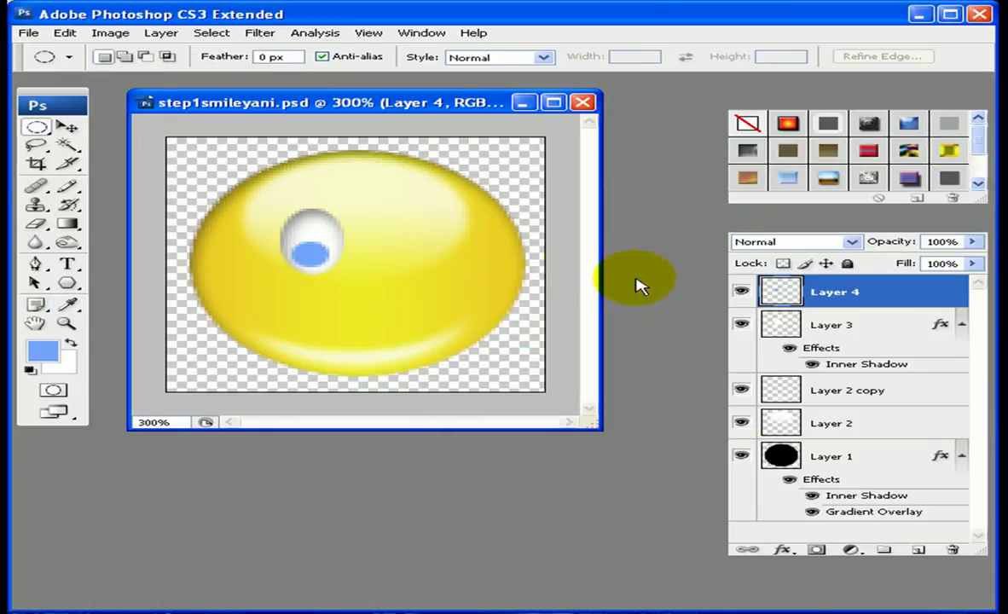
Step: Give Layer 4's pupil a 1 px Stroke in darker blue #2e70f8
double_click(781, 294)
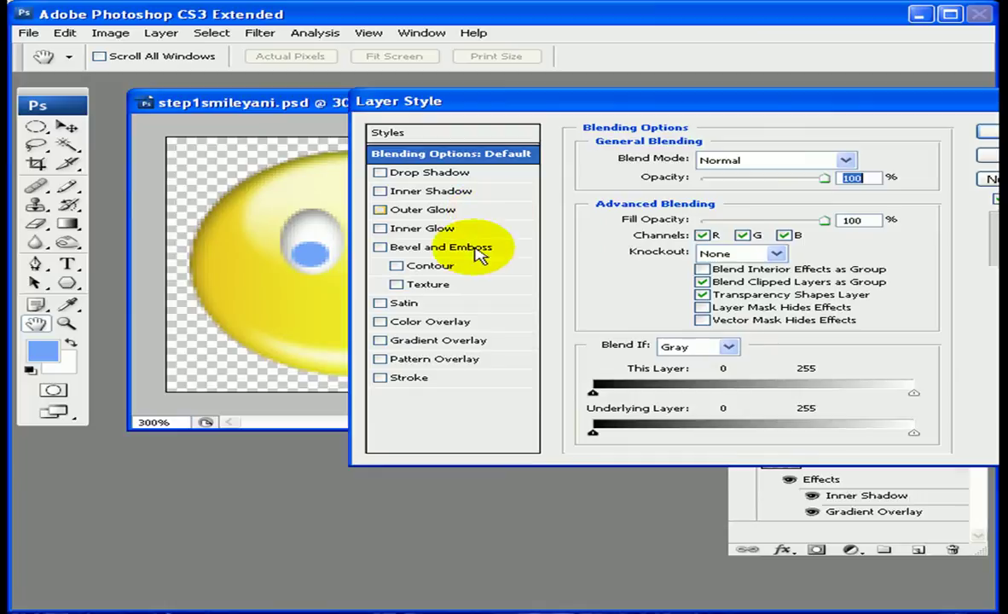
left_click(405, 381)
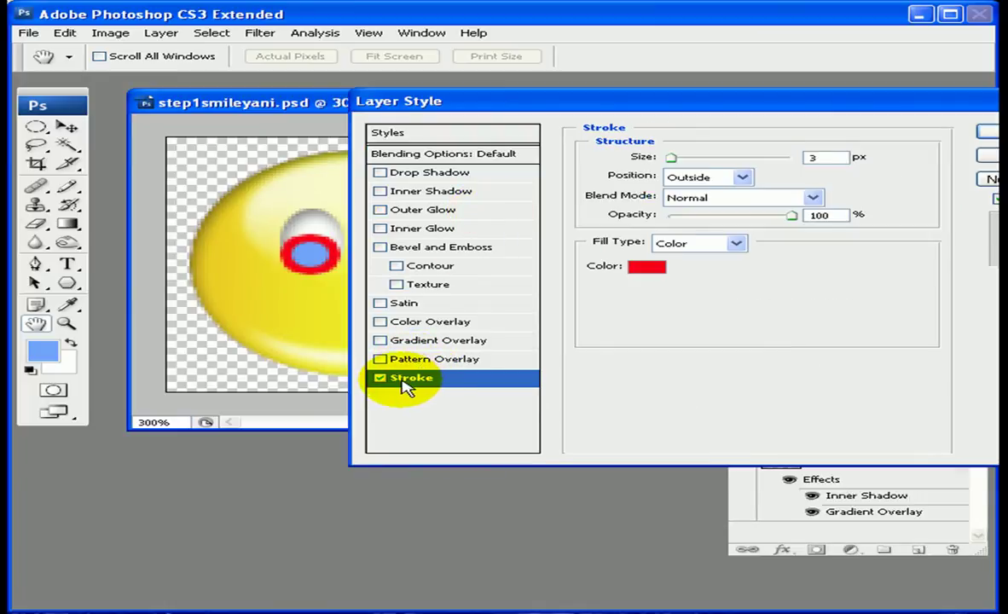
left_click(814, 157)
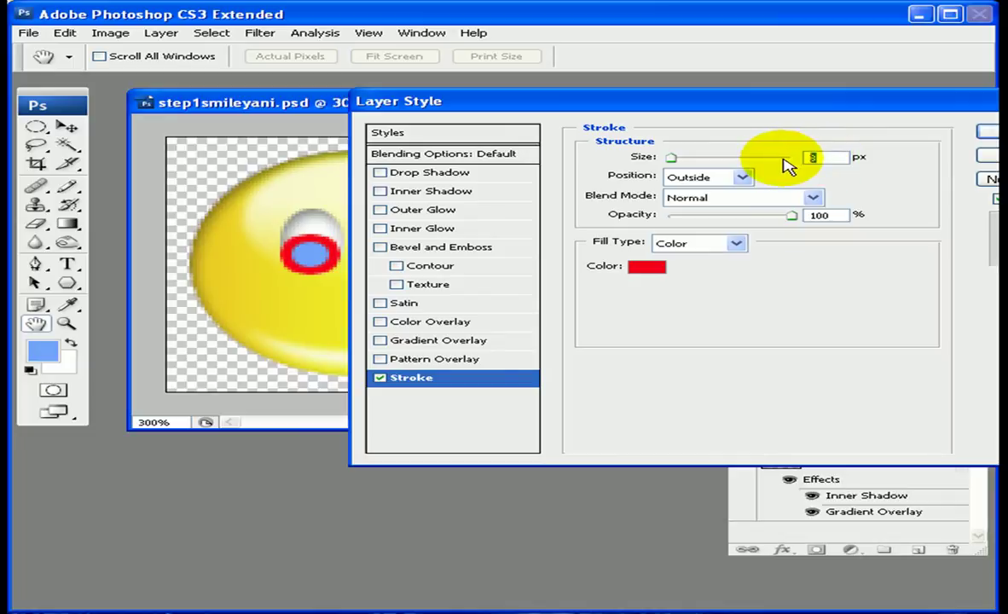
key("BackSpace")
type("1")
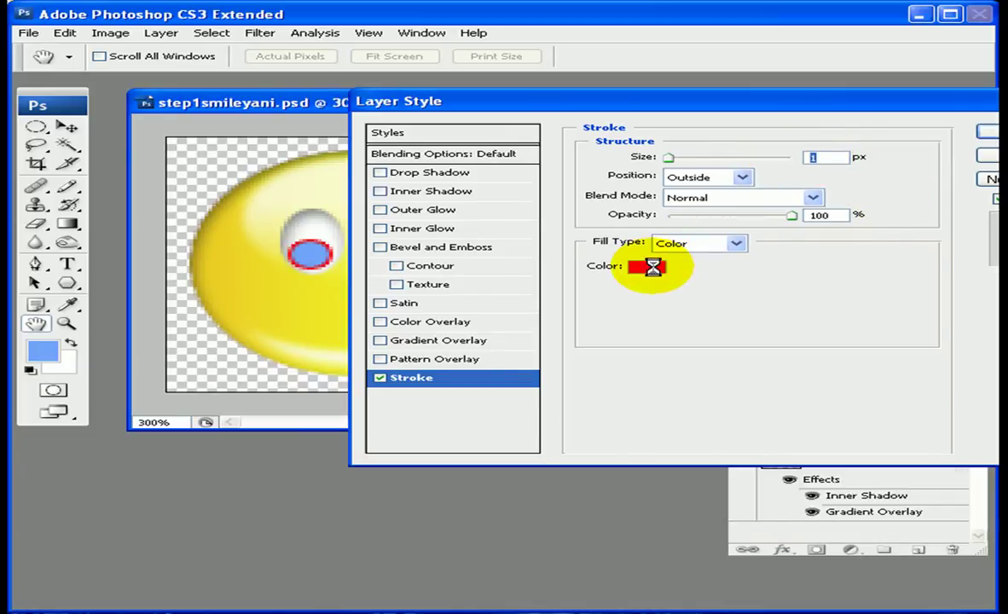
left_click(646, 266)
left_click(748, 252)
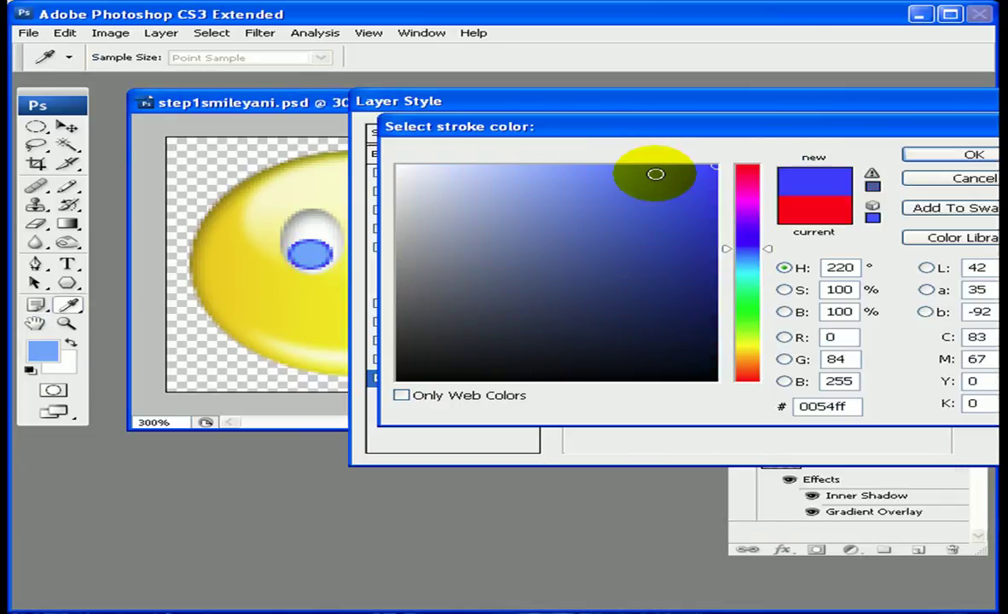
left_click(655, 173)
left_click(668, 173)
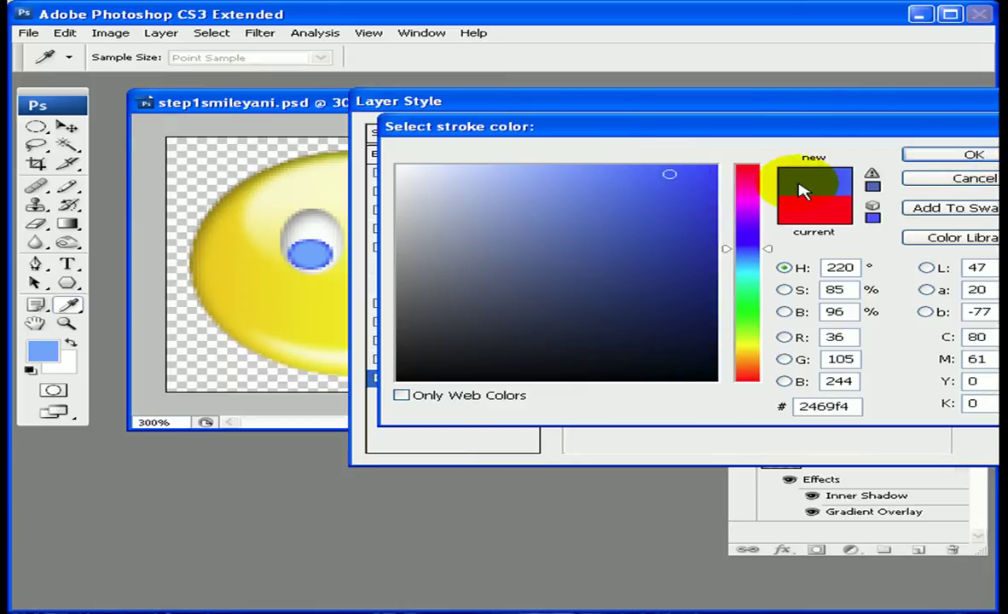
left_click(658, 171)
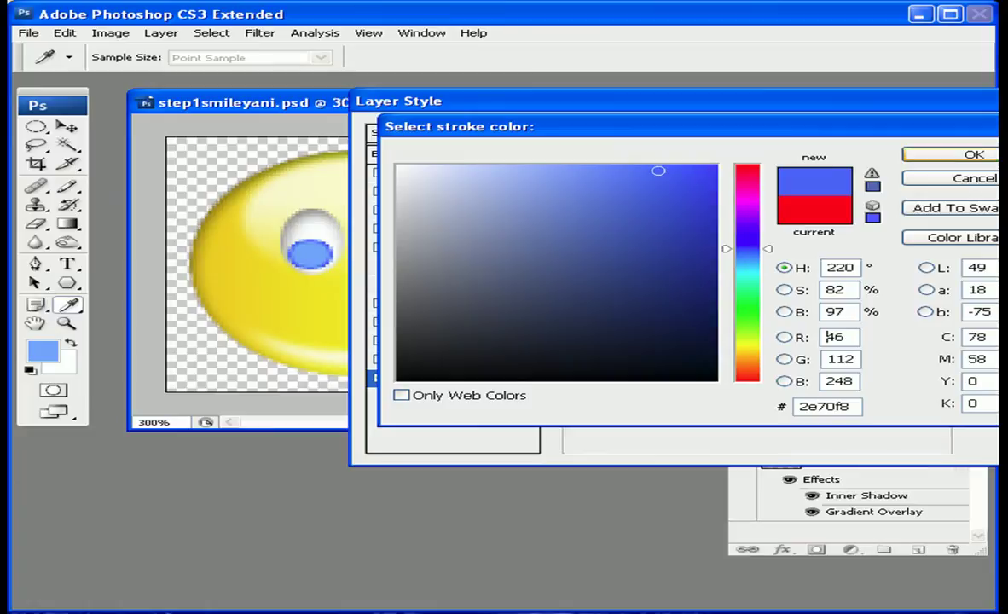
left_click(946, 154)
left_click(980, 126)
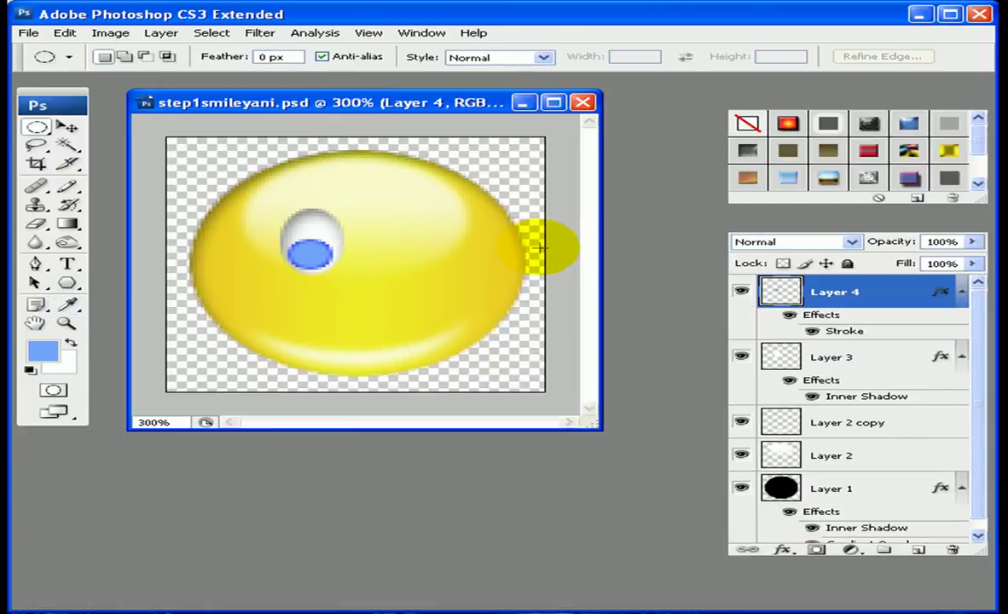
Step: On new Layer 5, fill a small circle at the iris centre with black
left_click(919, 551)
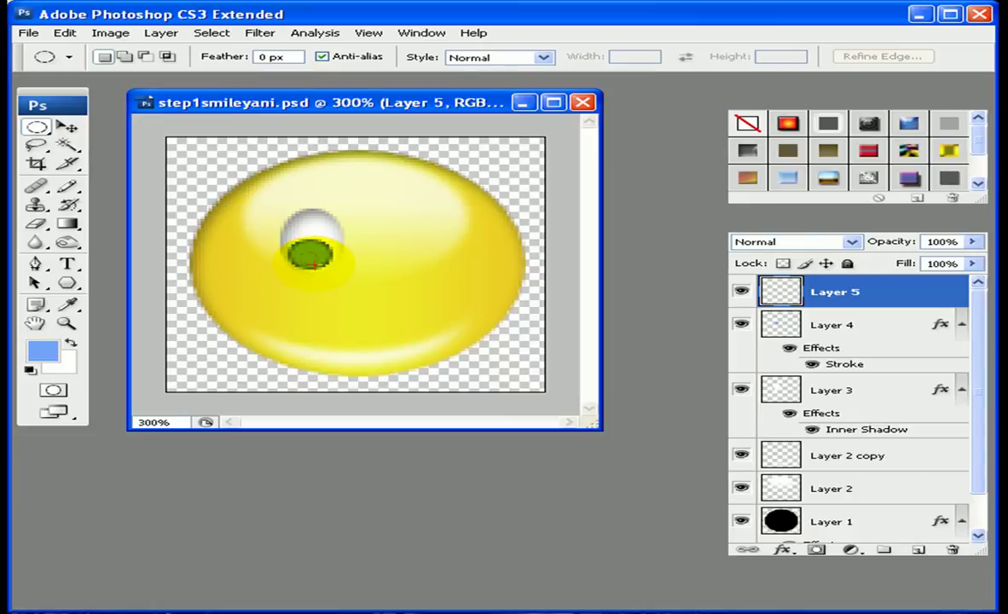
left_click_drag(314, 258, 325, 268)
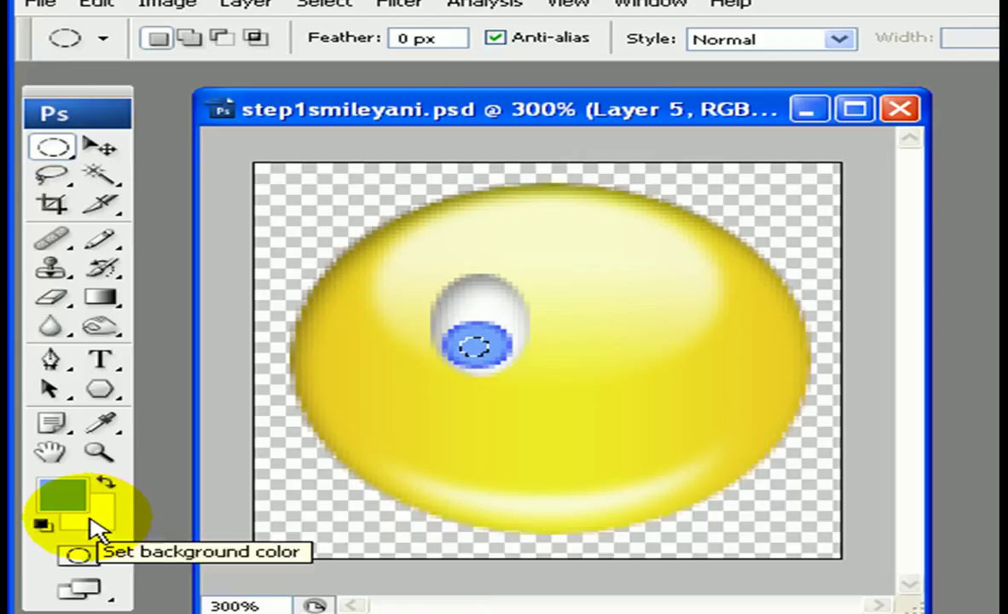
left_click(41, 523)
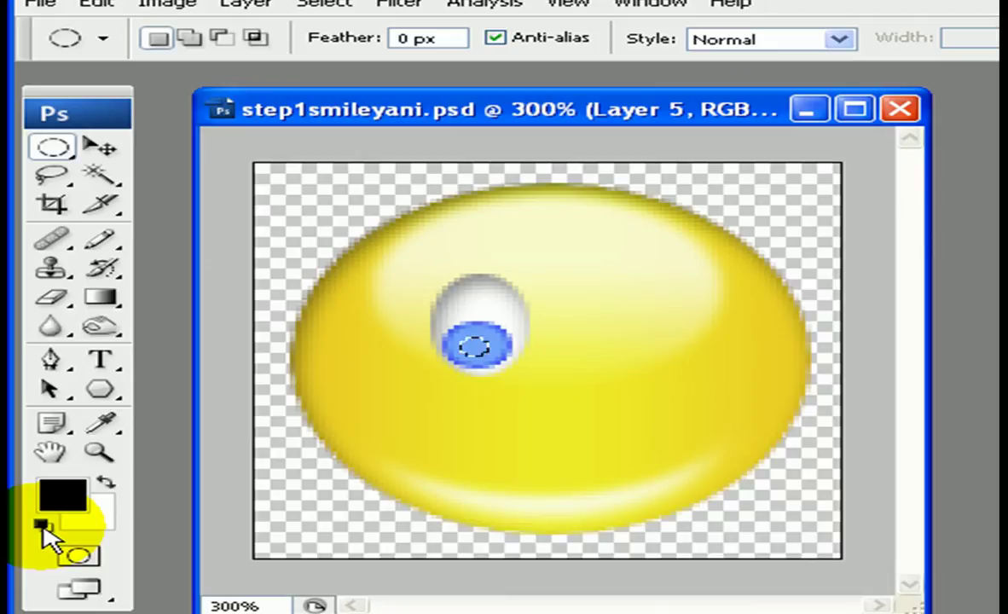
left_click(111, 483)
left_click(111, 484)
left_click(111, 483)
left_click(111, 483)
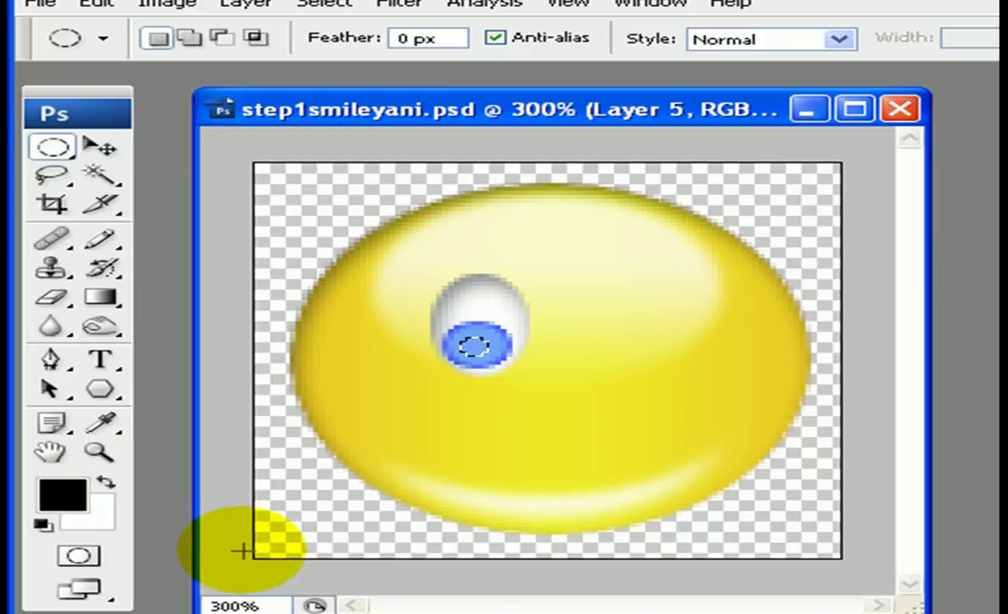
key("x")
key("x")
key("x")
key("x")
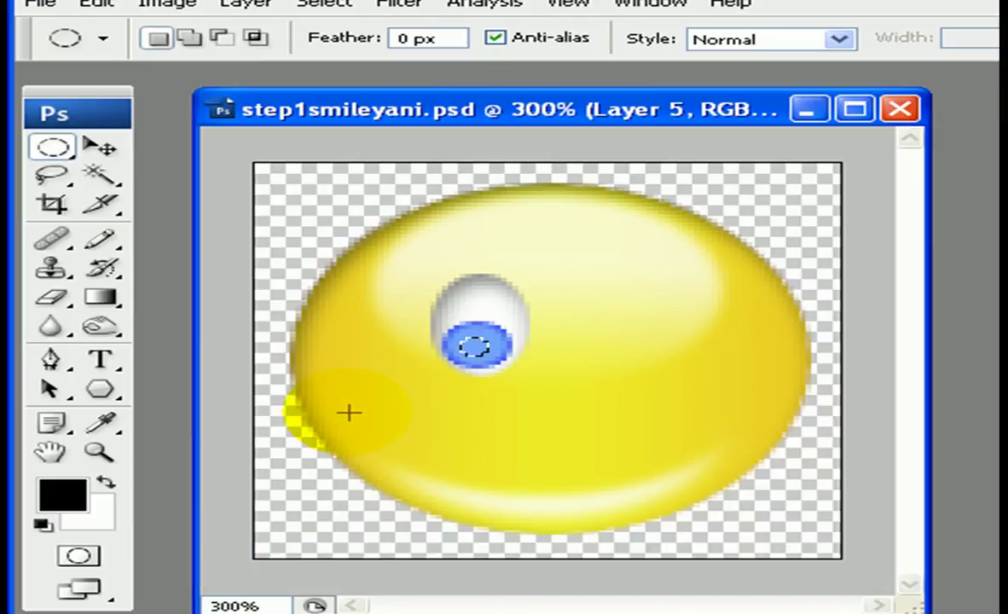
key("space")
key("alt")
key("alt+BackSpace")
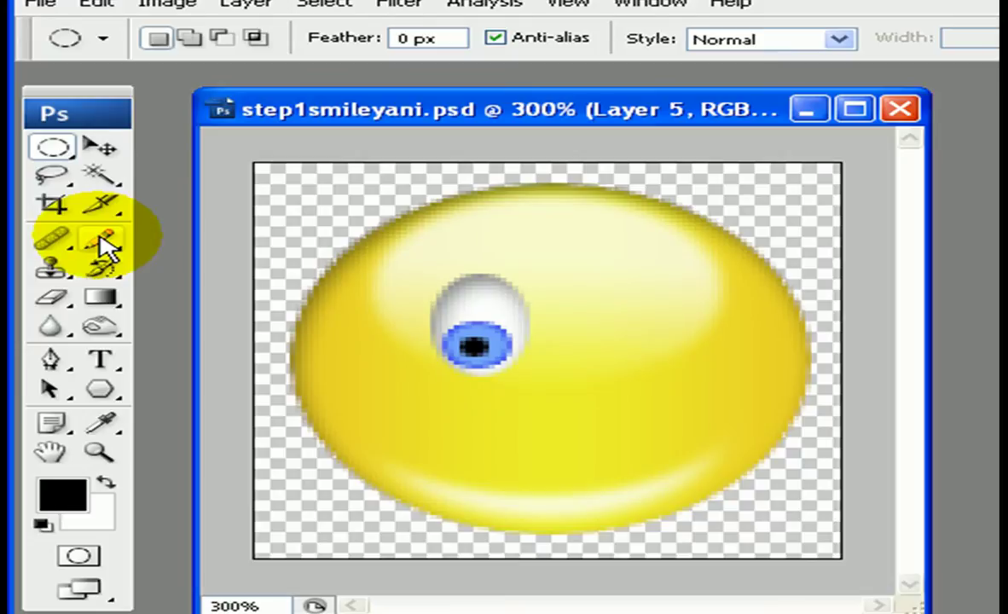
Step: Dot a white catchlight onto the black pupil with a 1 px Pencil
left_click(102, 243)
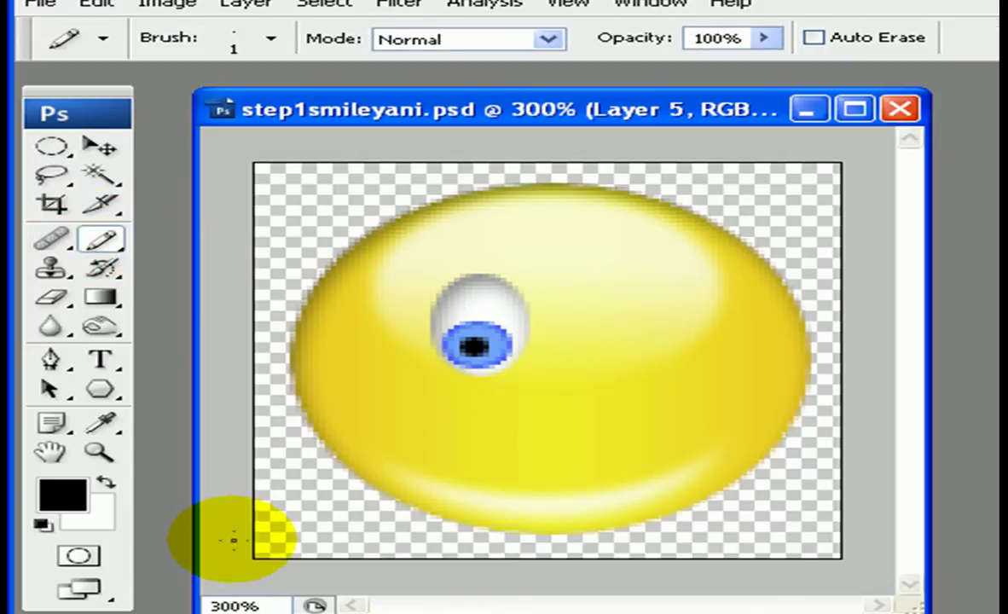
key("x")
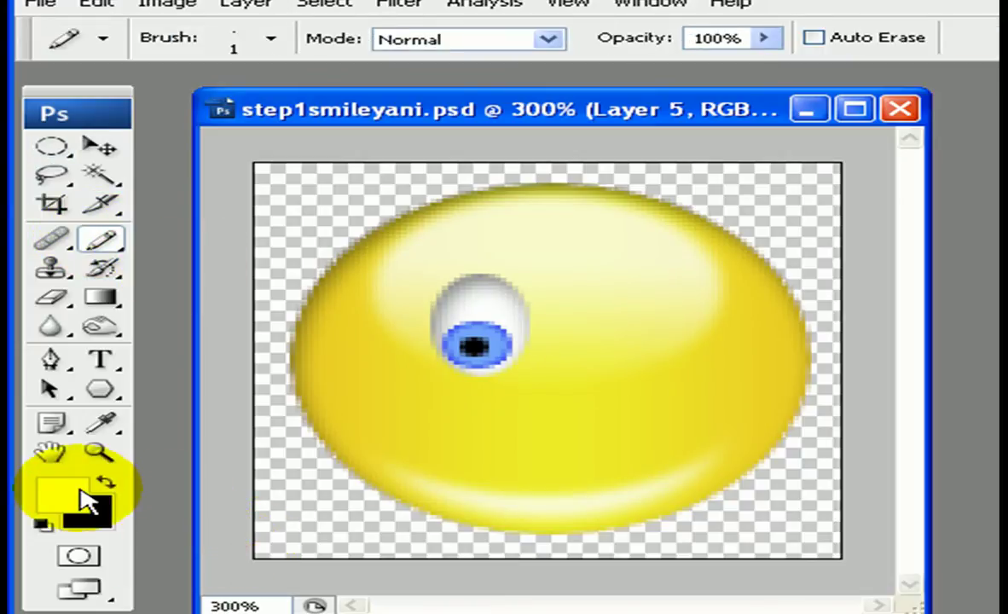
left_click(104, 483)
key("x")
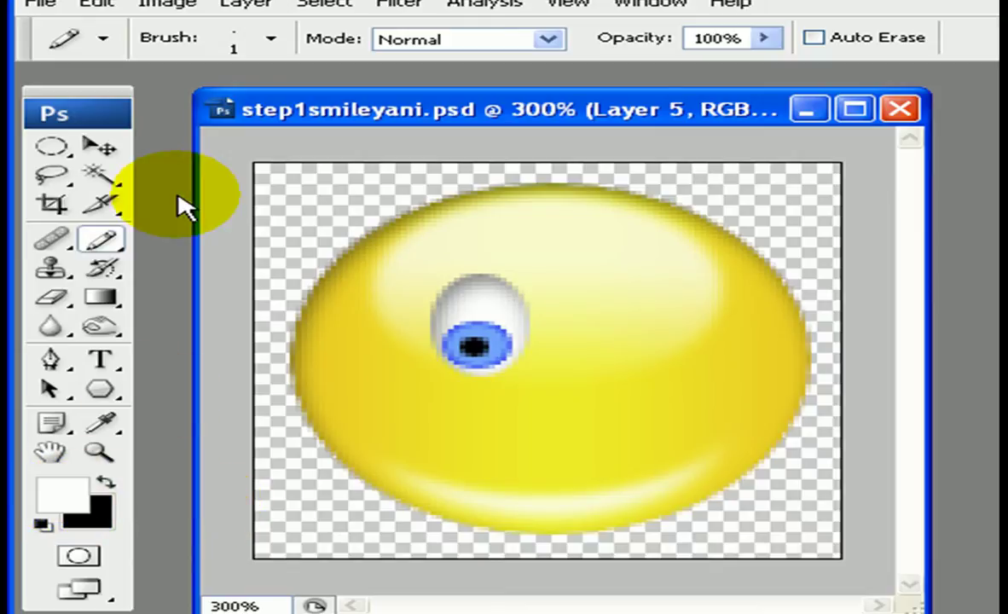
right_click(110, 242)
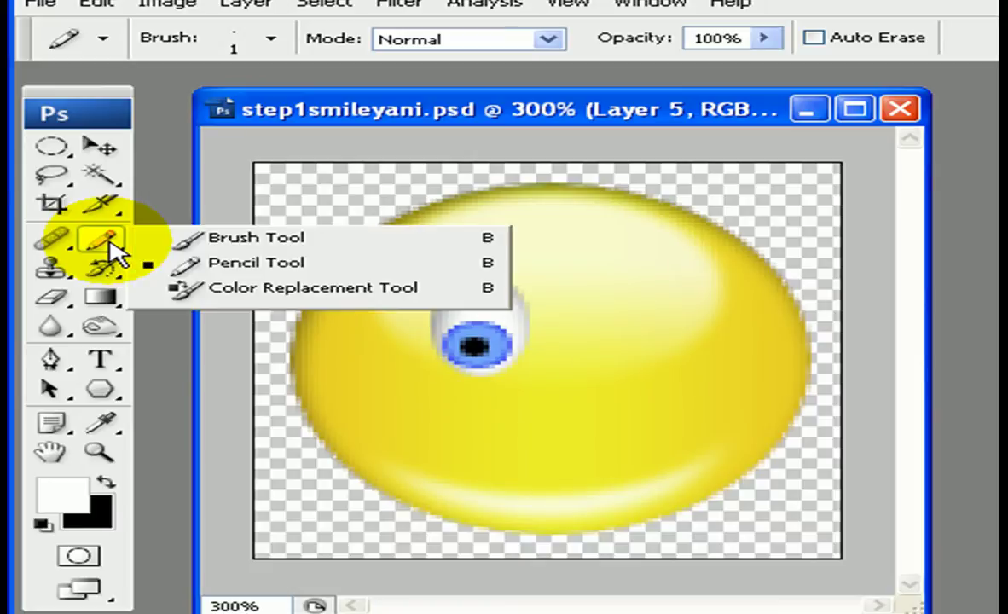
left_click(247, 271)
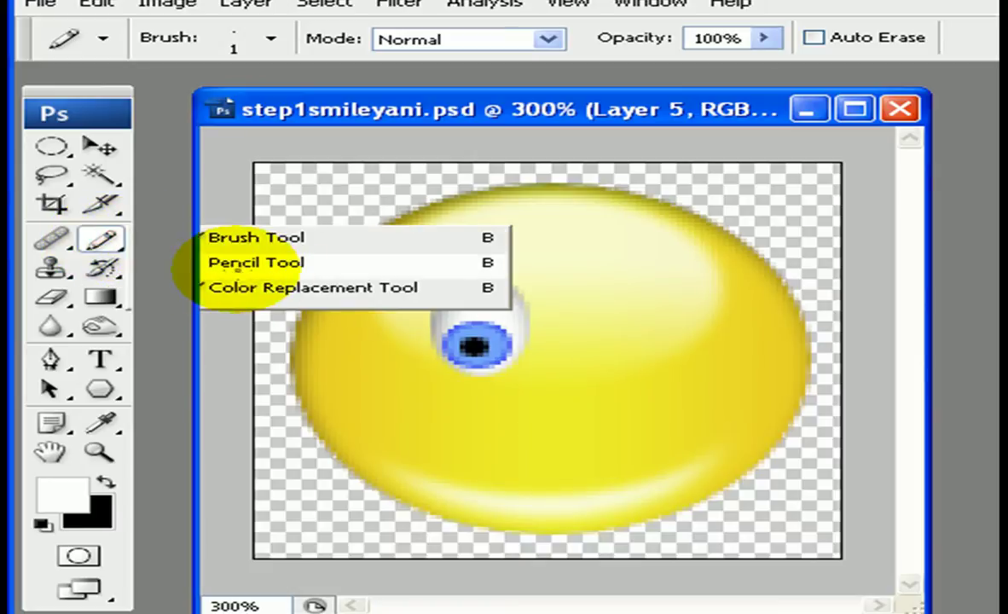
left_click(272, 39)
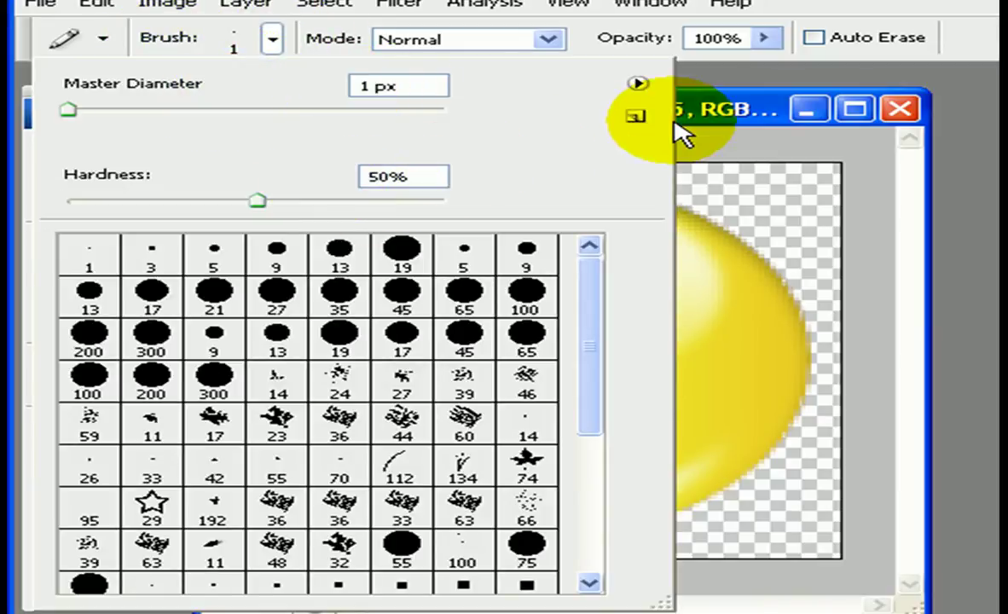
left_click(715, 113)
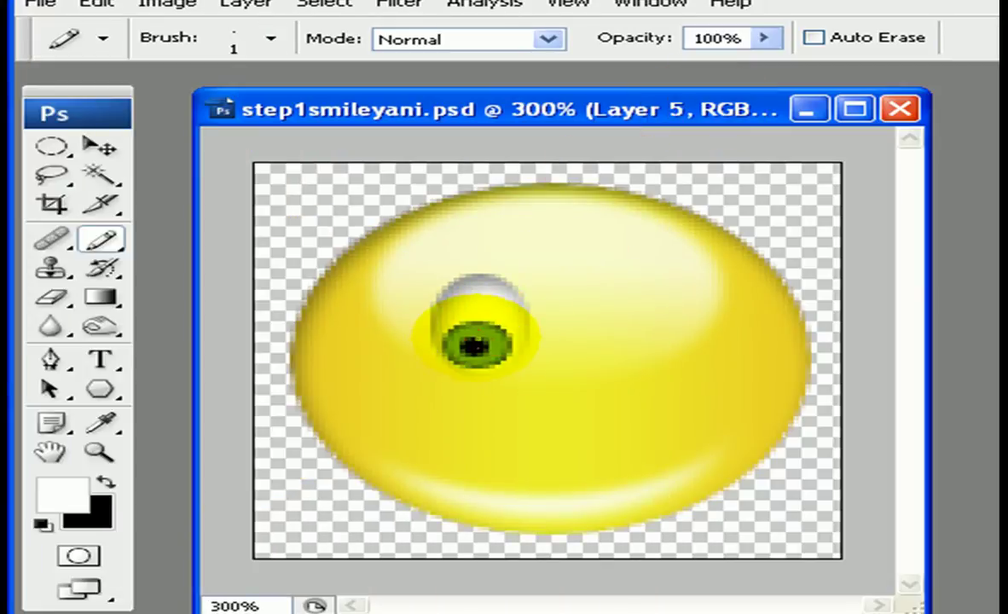
left_click(484, 339)
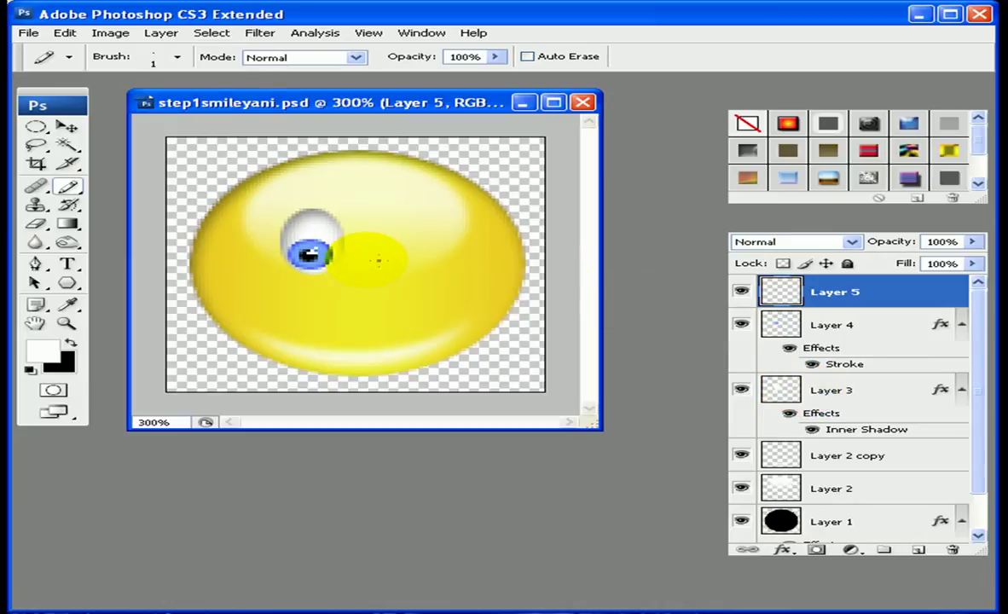
Step: Merge Layers 3–5 into one layer and toggle its visibility to check the result
left_click(773, 397, "shift")
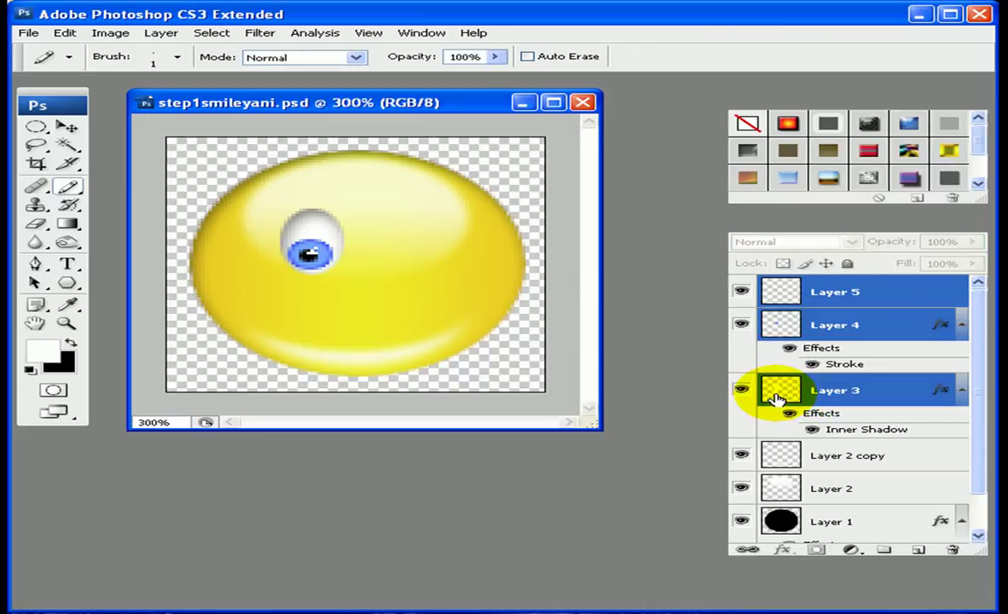
right_click(826, 327)
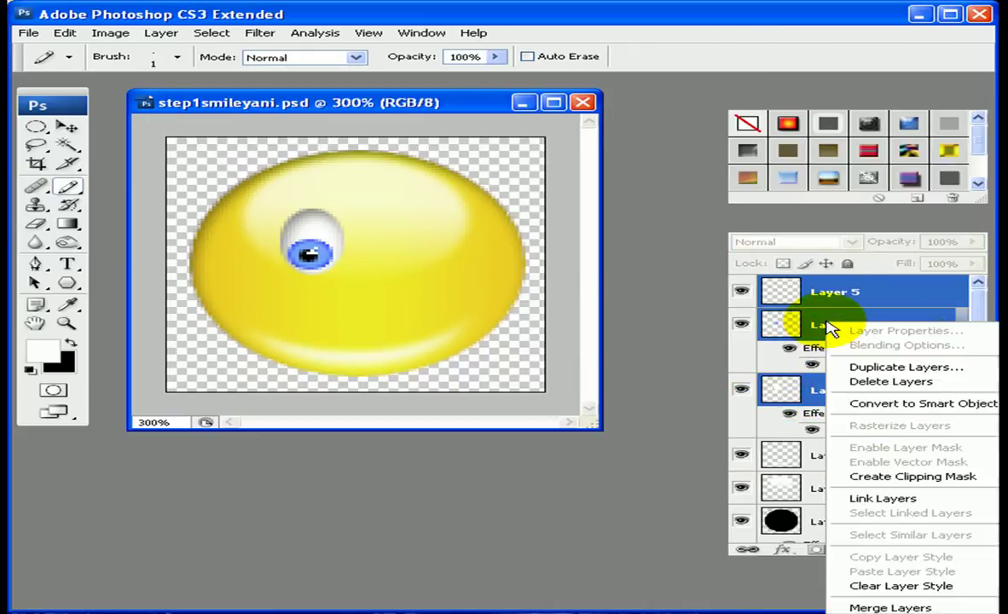
left_click(891, 607)
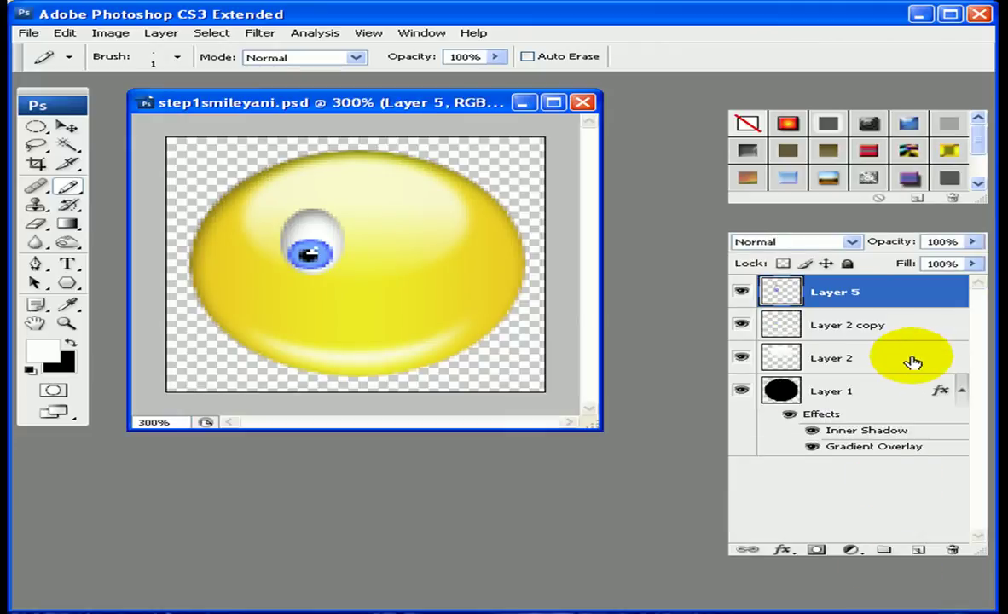
left_click(740, 294)
left_click(740, 294)
left_click(740, 294)
left_click(740, 295)
left_click(740, 294)
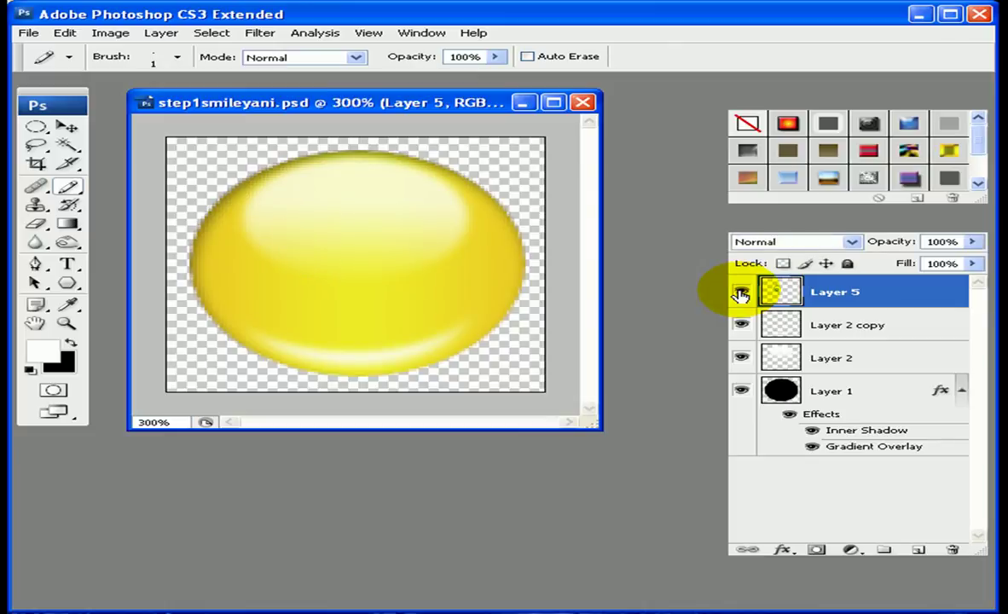
left_click(740, 294)
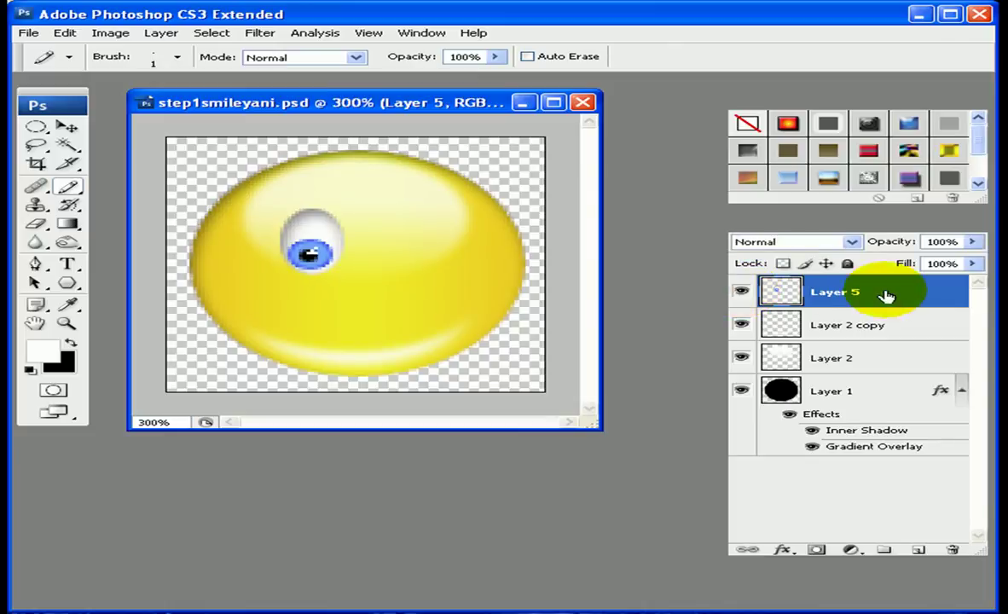
Step: Rename the merged eye layer to 'eyes'
double_click(831, 293)
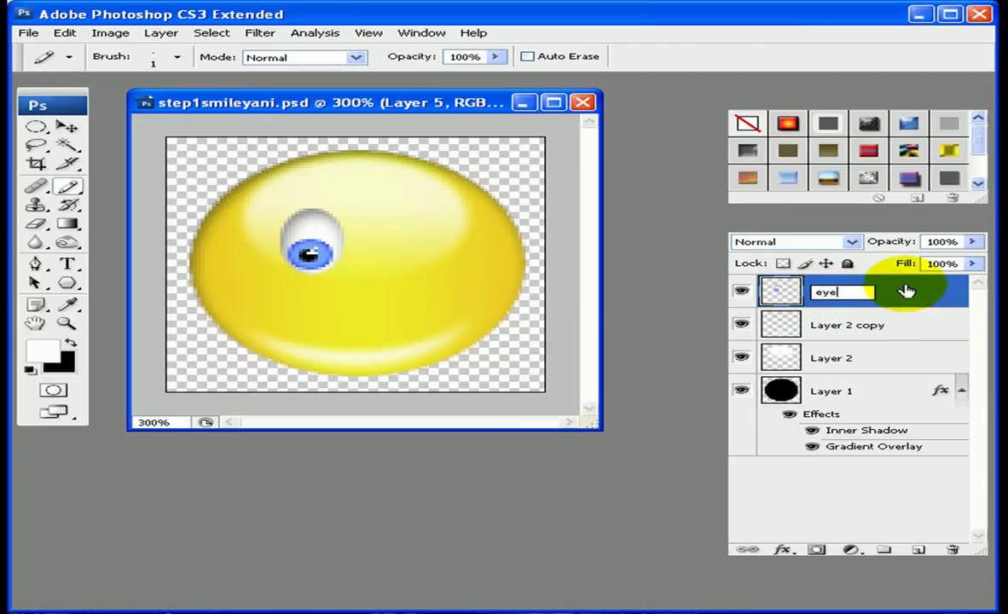
key("Return")
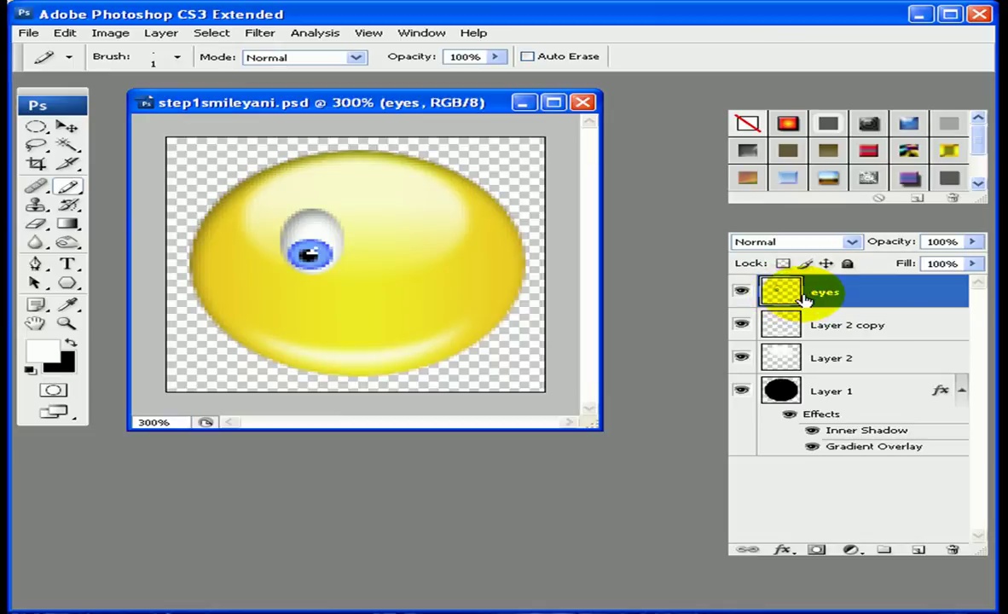
left_click(68, 126)
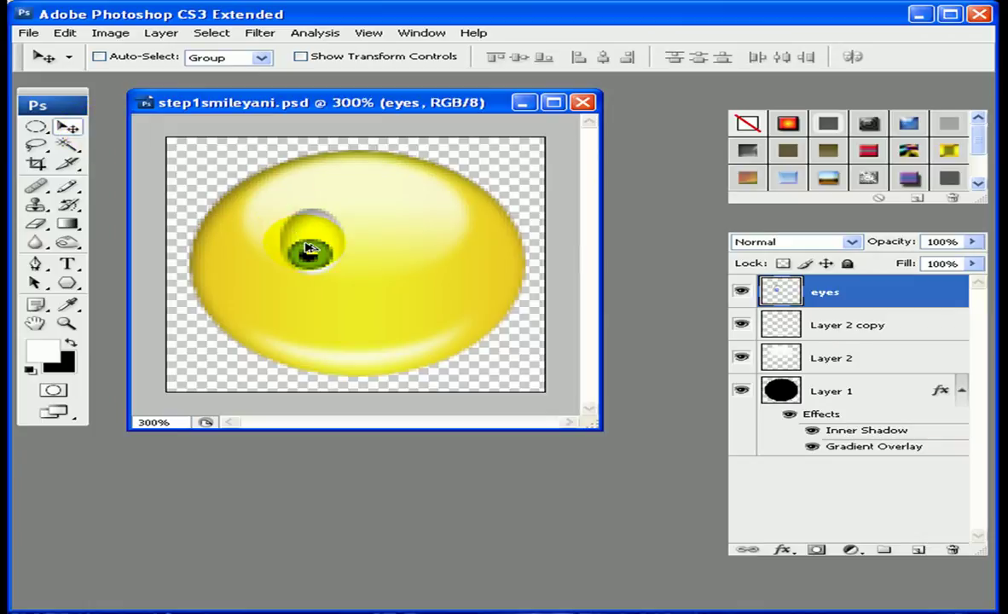
Step: Duplicate the eye to the right, merge both eyes into 'eyes copy', and add a new layer
left_click_drag(309, 248, 405, 249)
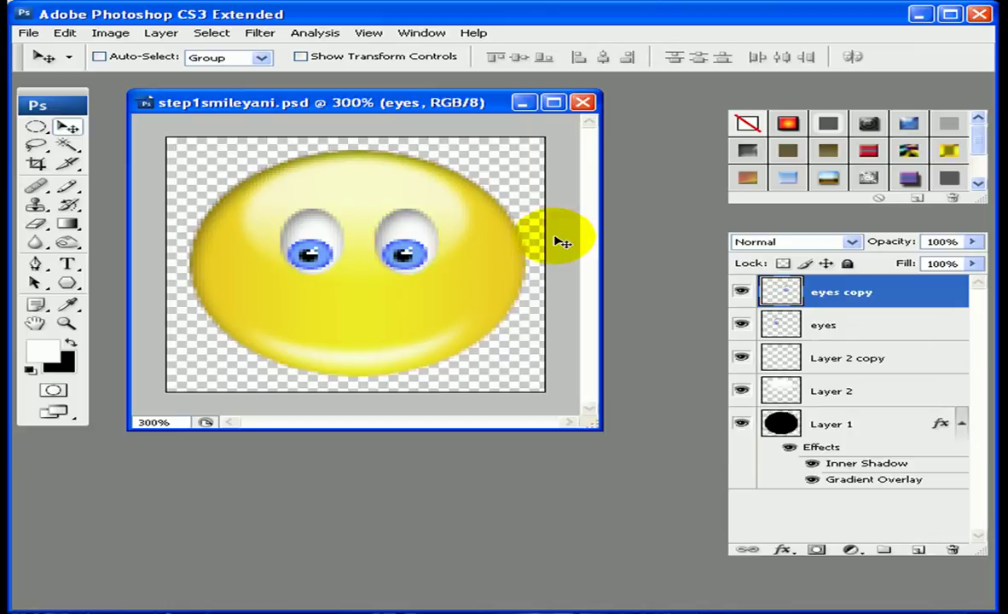
left_click(823, 326, "shift")
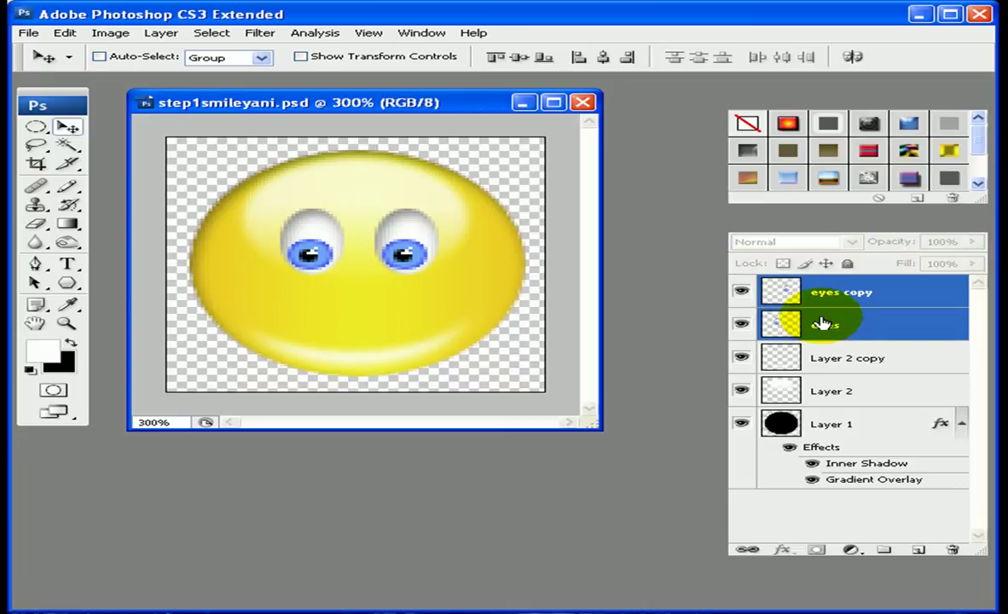
right_click(826, 319)
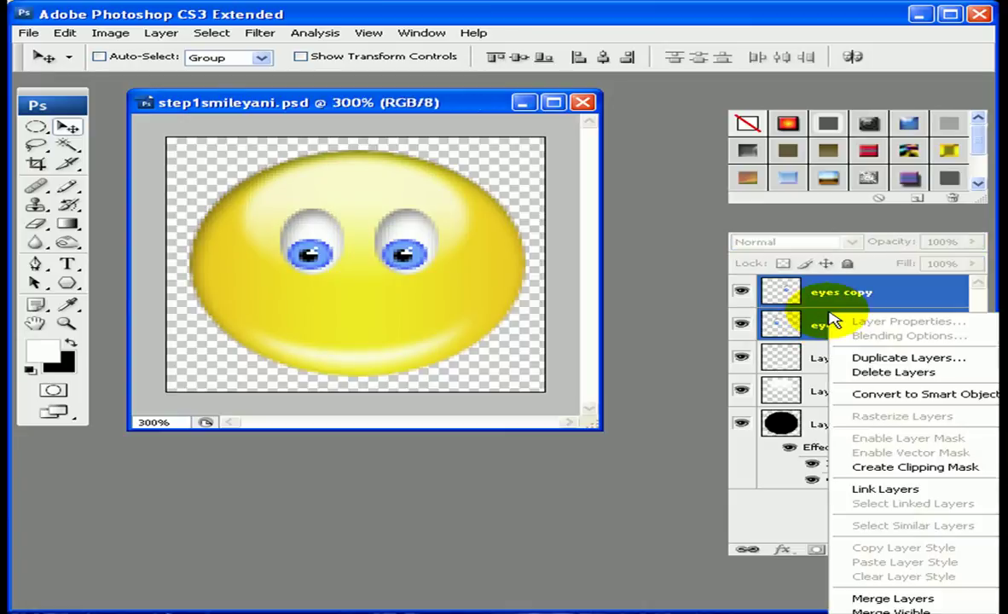
left_click(904, 598)
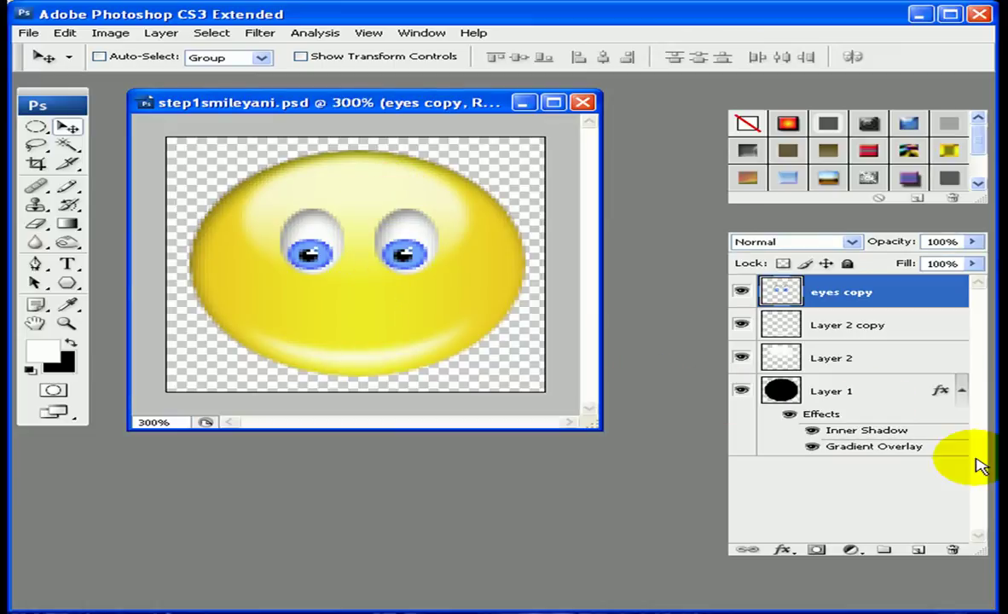
left_click(918, 549)
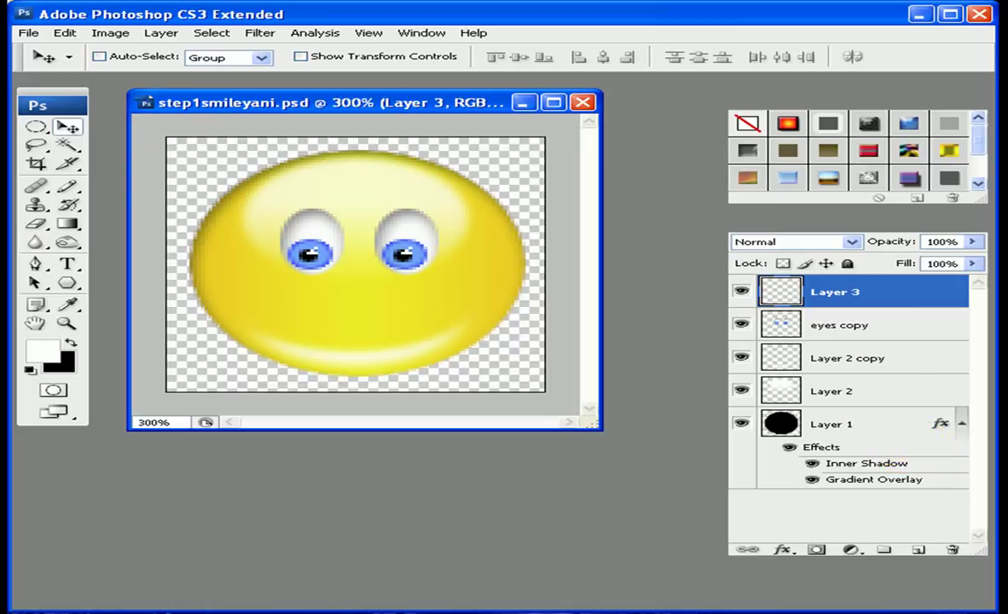
Step: Fill a flat elliptical mouth below the eyes with black, then add an empty Layer 4
left_click(37, 127)
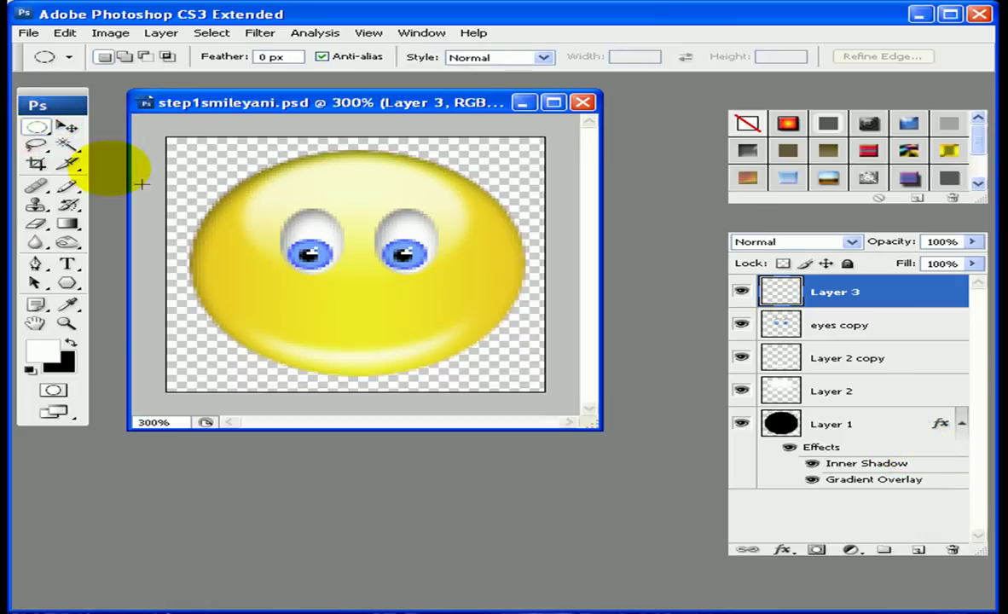
left_click_drag(396, 314, 445, 314)
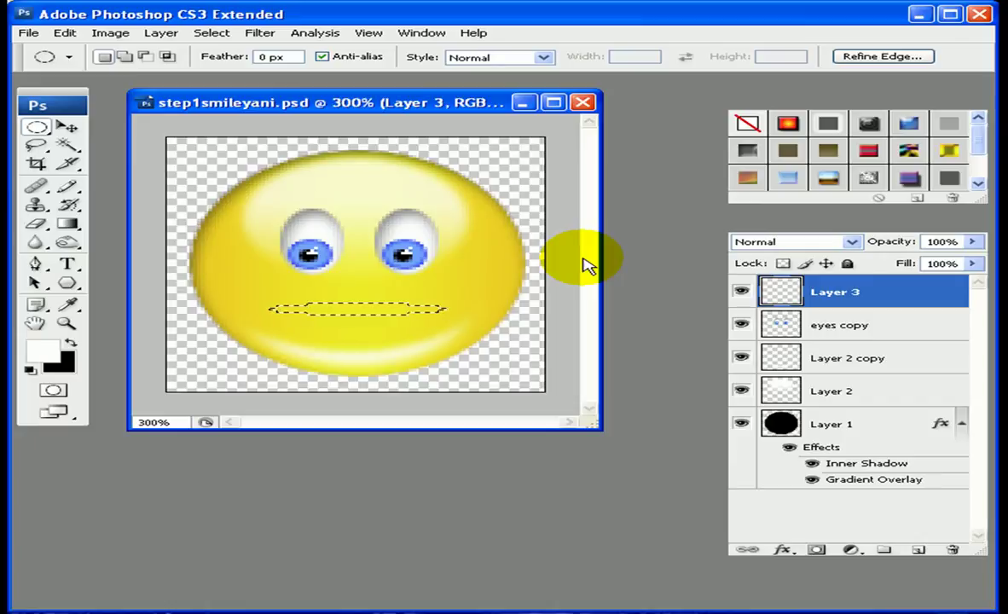
key("alt+BackSpace")
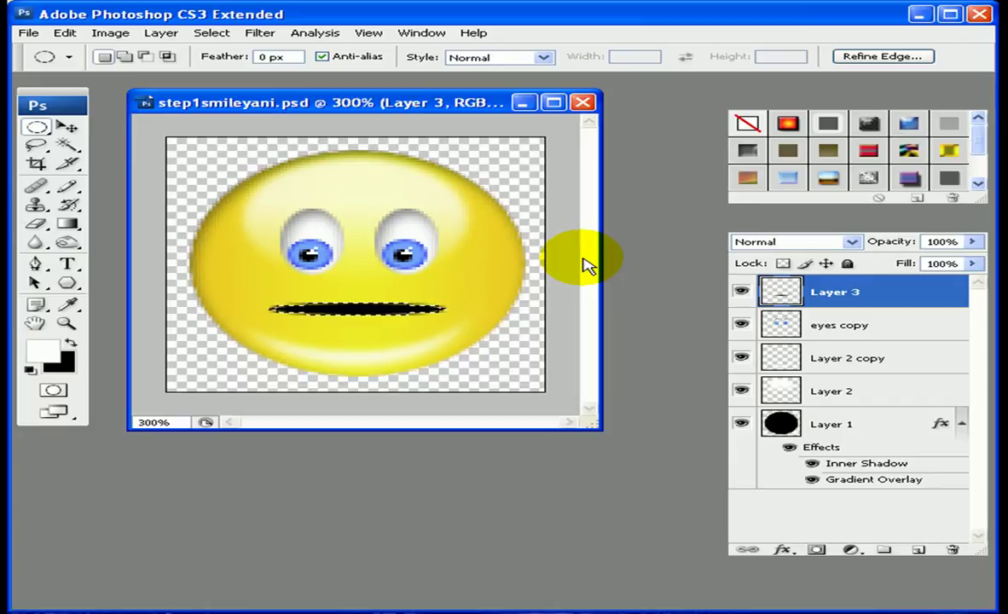
key("ctrl+d")
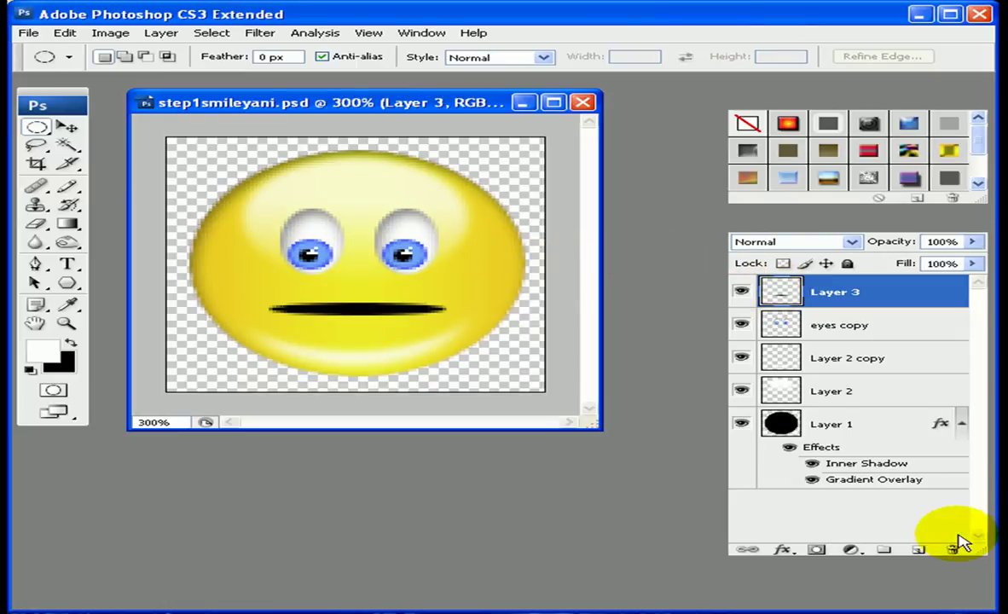
left_click(919, 550)
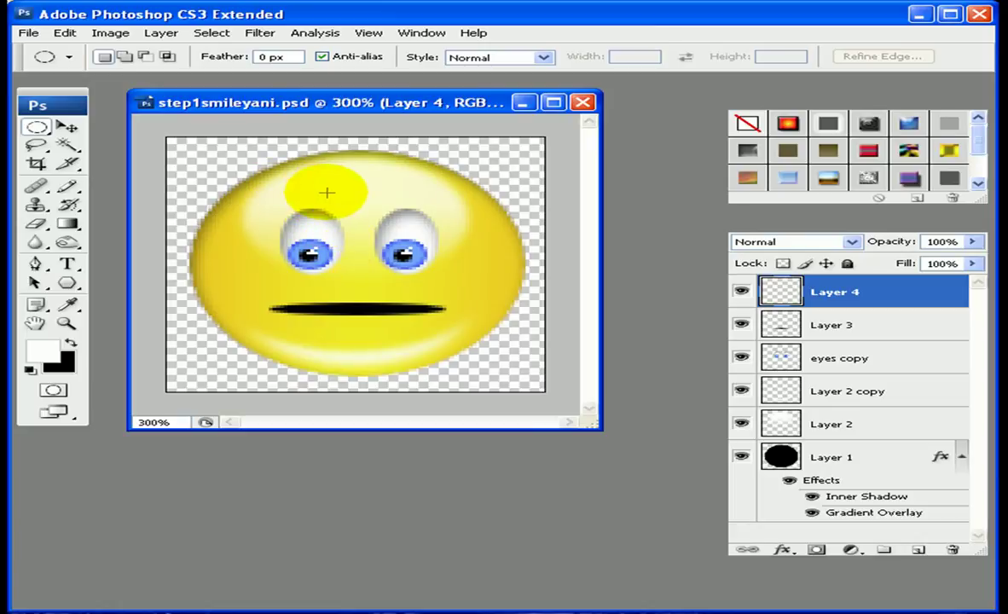
Step: Make a thin dark-styled oval eyebrow above the left eye on Layer 4, then duplicate Layer 4
left_click_drag(271, 194, 330, 196)
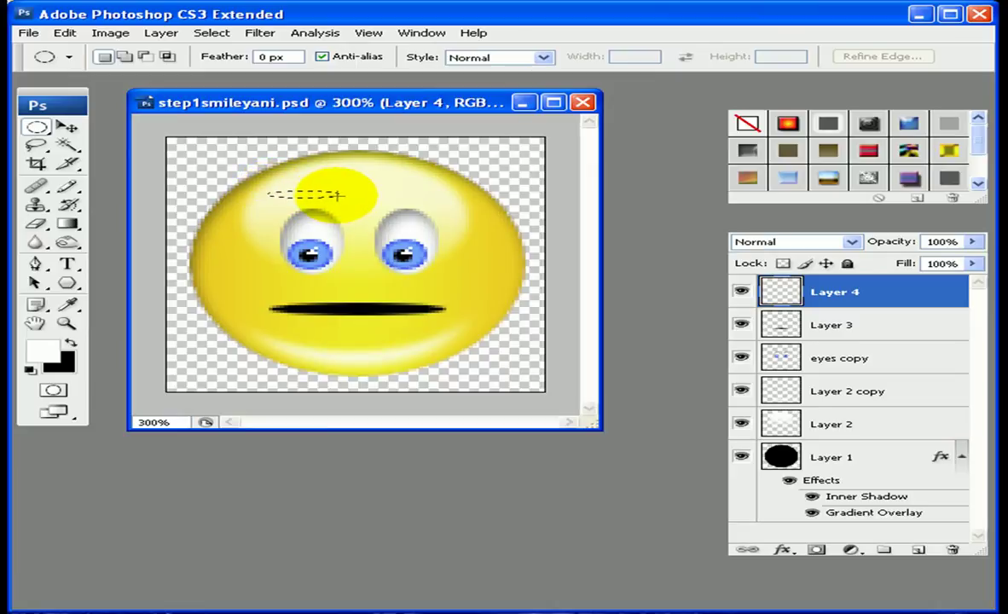
left_click_drag(338, 195, 335, 195)
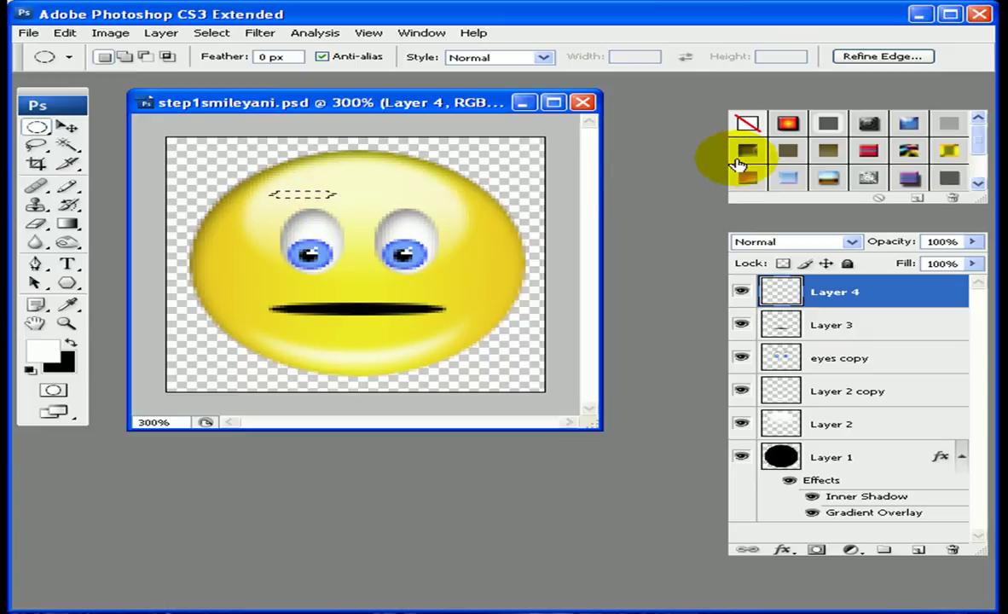
left_click(738, 164)
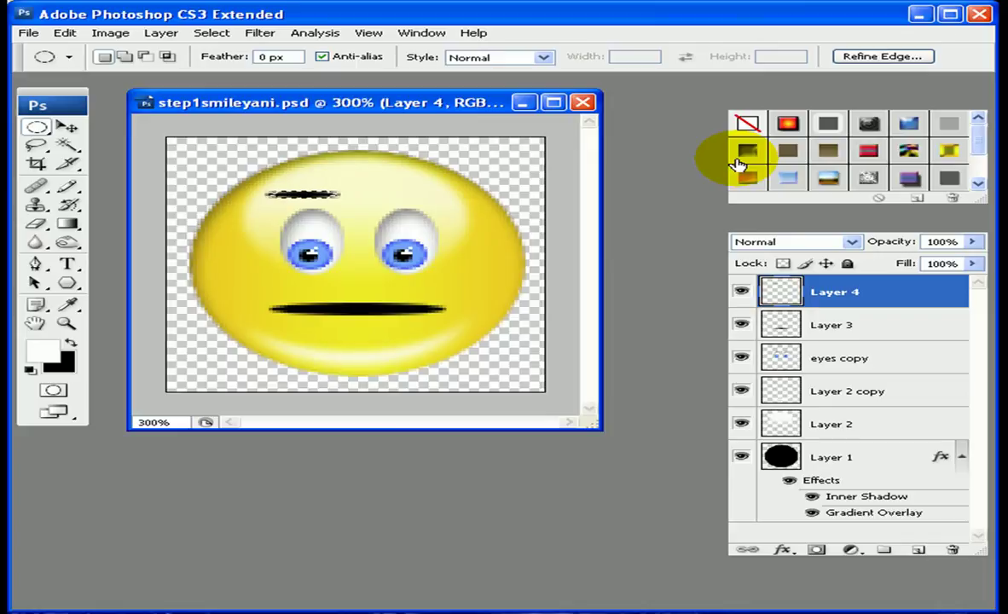
key("ctrl+d")
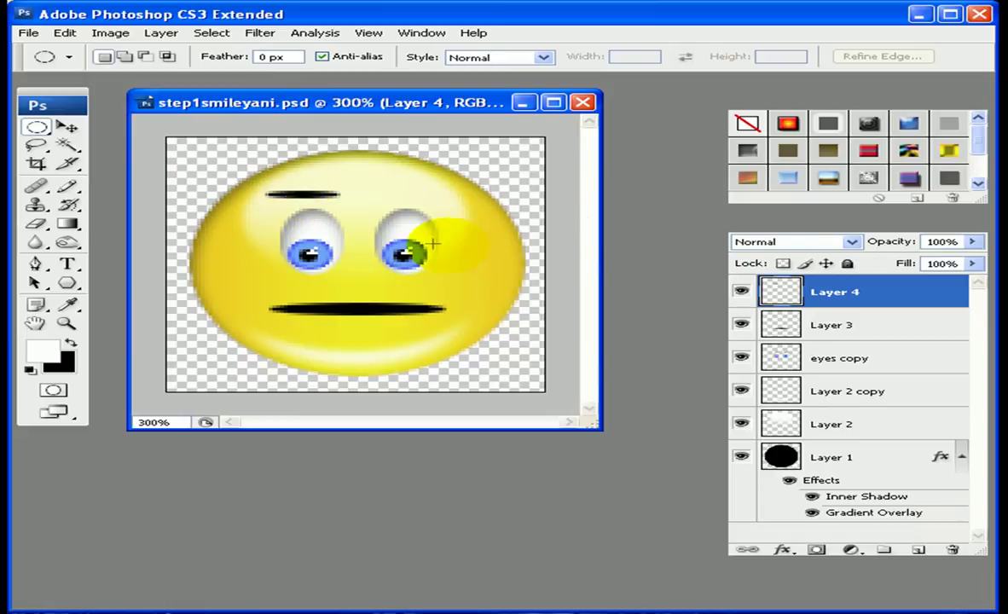
left_click_drag(750, 290, 918, 555)
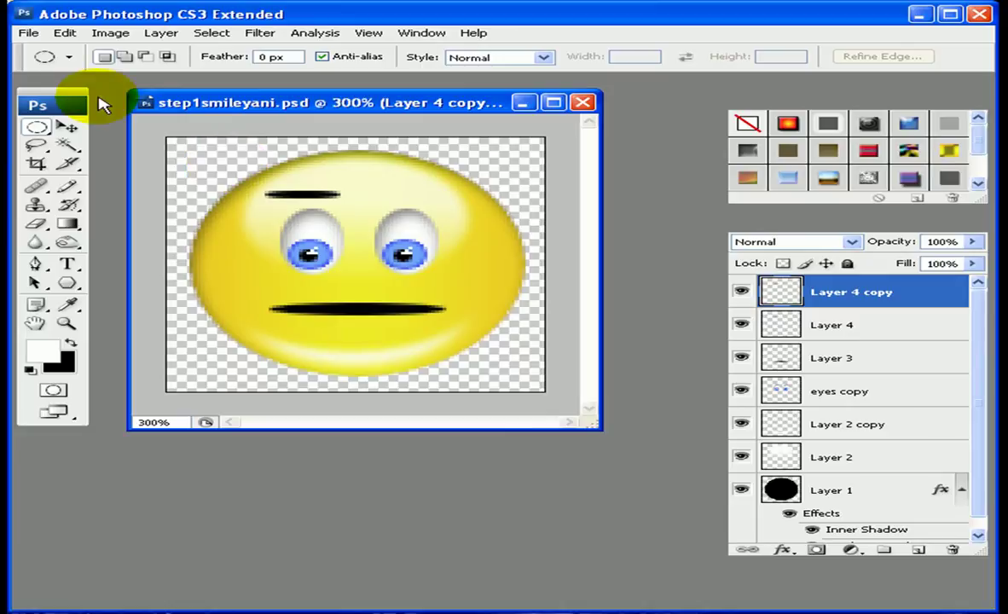
Step: Move the eyebrow copy above the right eye and merge it with Layer 4 into one layer
left_click(67, 127)
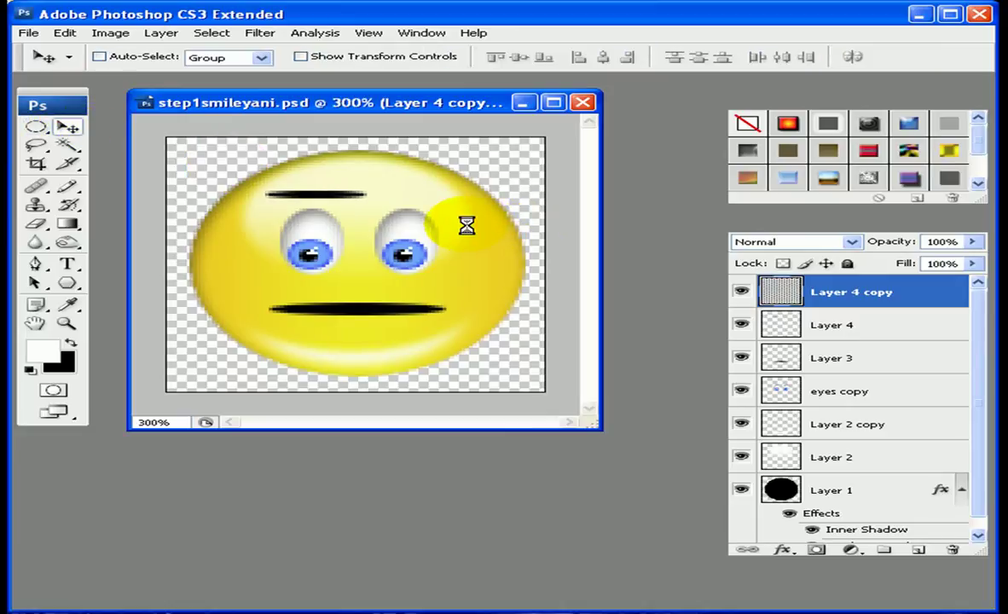
left_click_drag(467, 225, 473, 231)
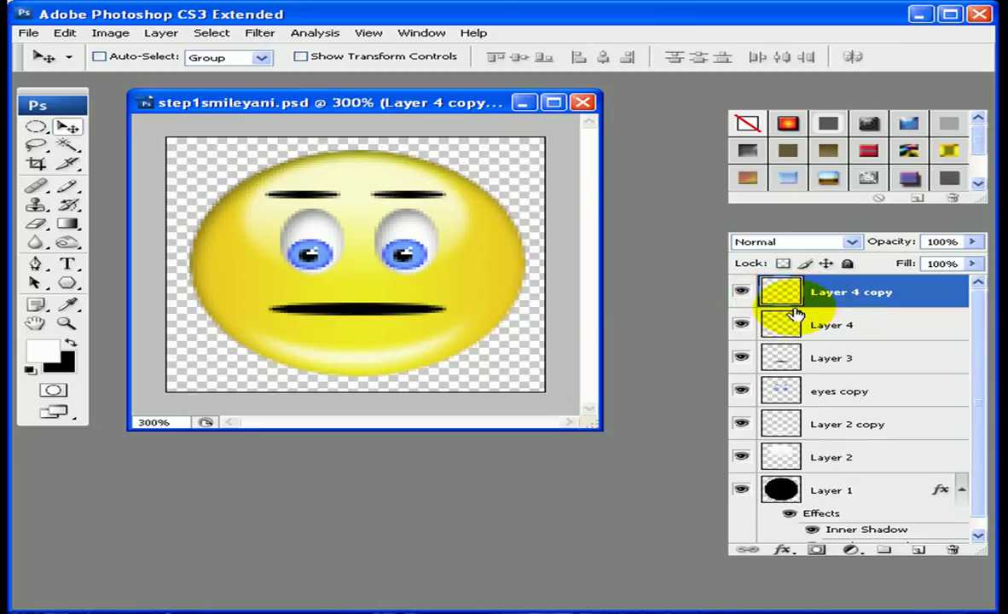
left_click(791, 316)
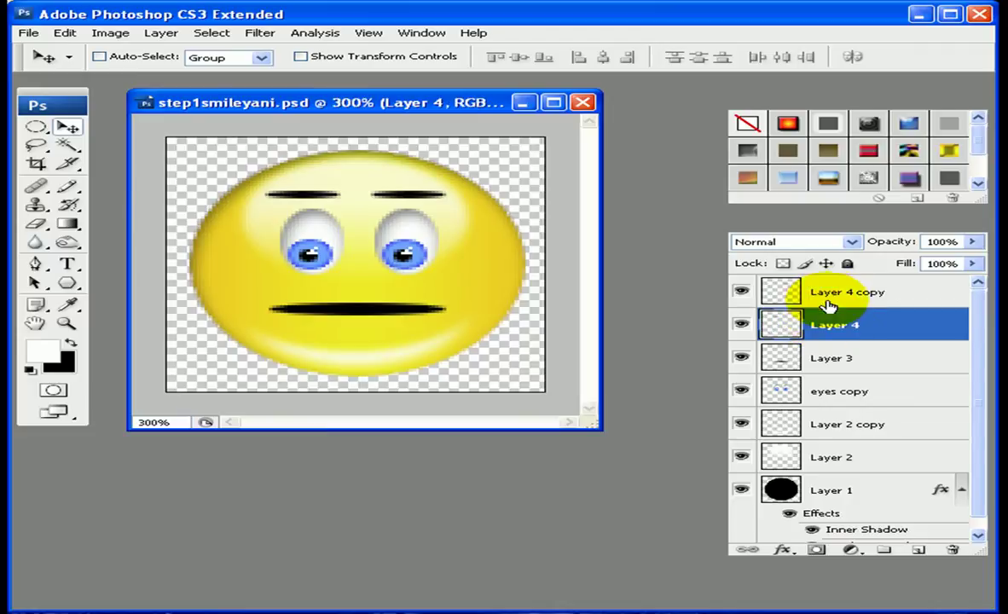
left_click(780, 293)
left_click(793, 328)
left_click(837, 298)
left_click(842, 324, "shift")
right_click(842, 324)
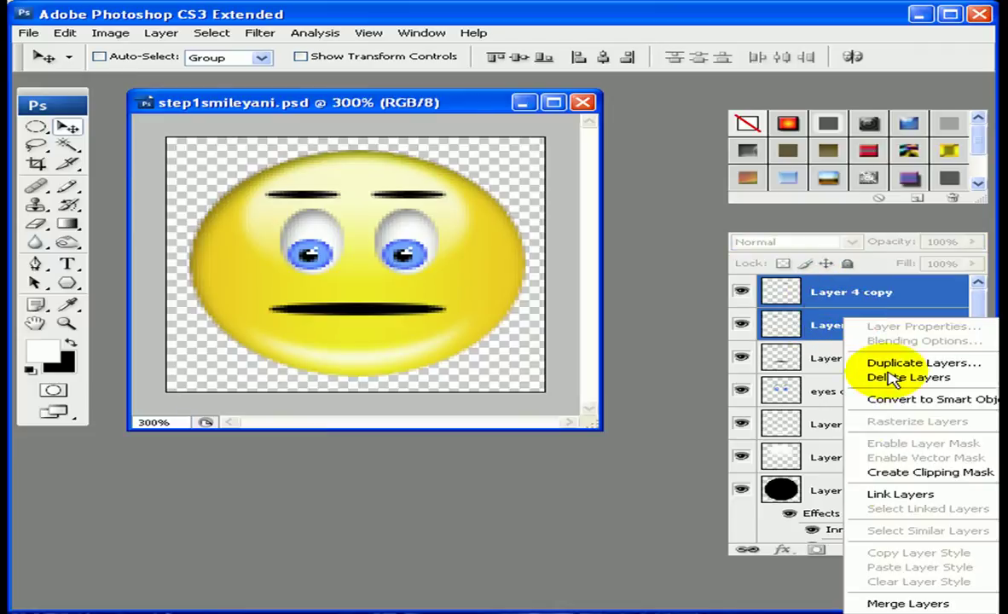
left_click(874, 599)
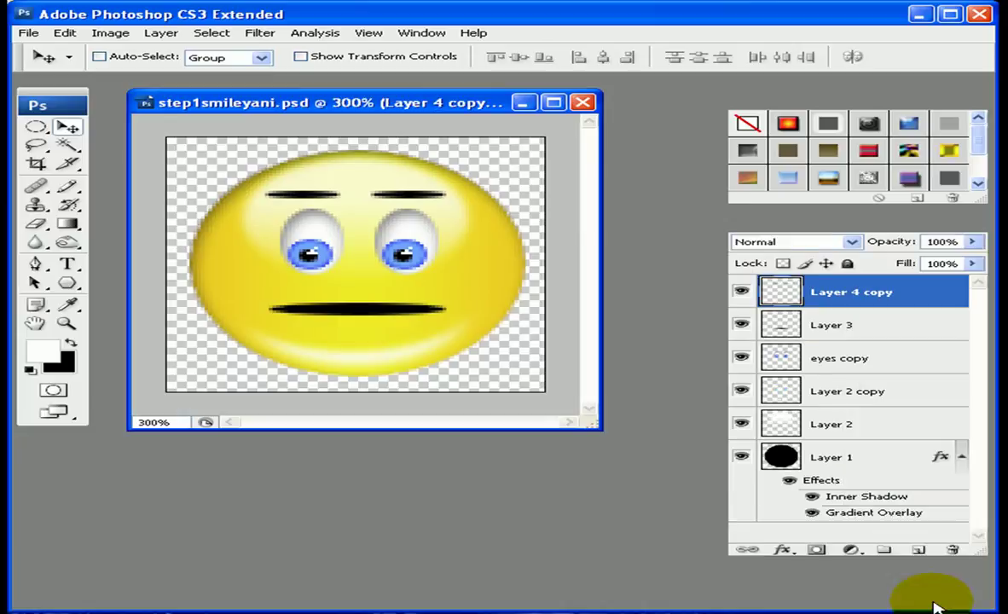
Step: Rename the merged eyebrow layer to 'eye brows'
double_click(835, 300)
key("Escape")
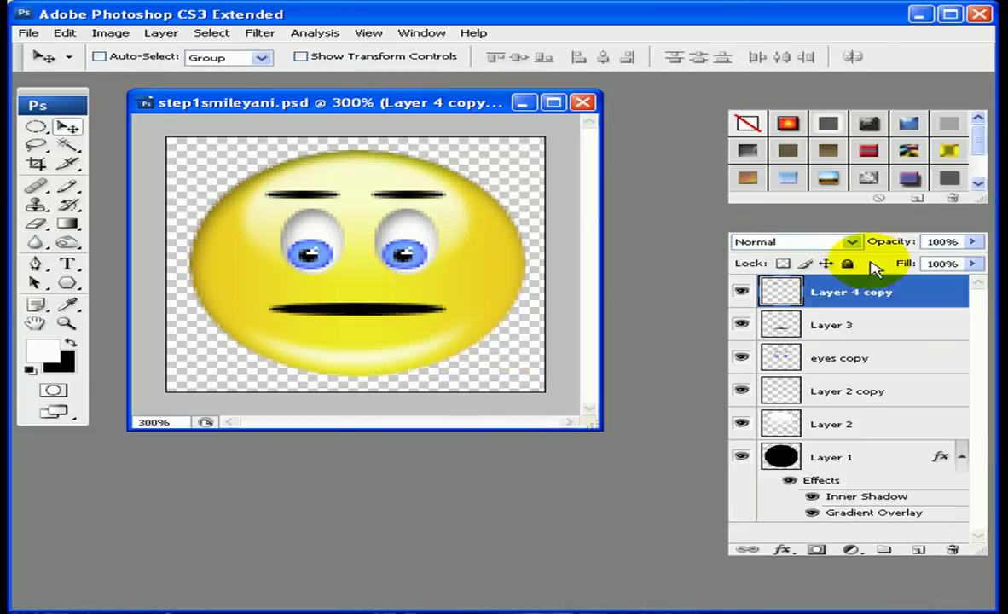
double_click(831, 290)
type("e")
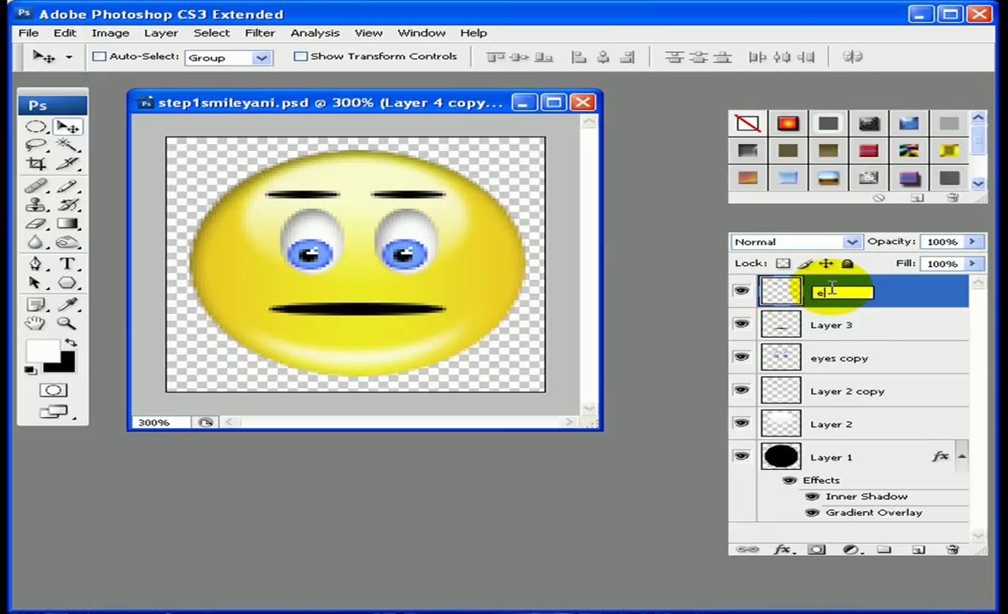
type("ye brows")
key("Return")
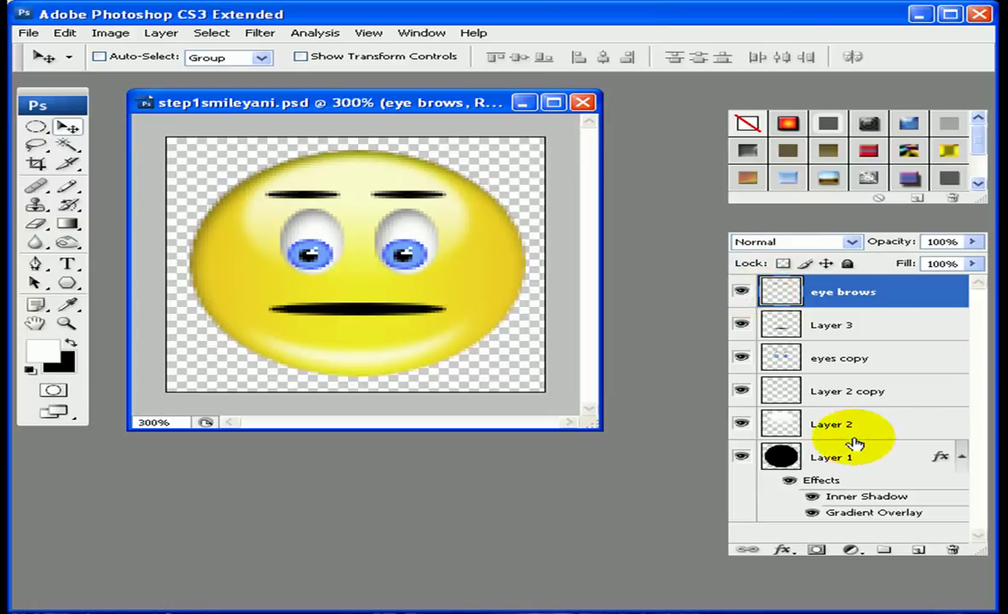
Step: Move all layers from eye brows down to Layer 1 into Group 1, then collapse Group 1
left_click(884, 552)
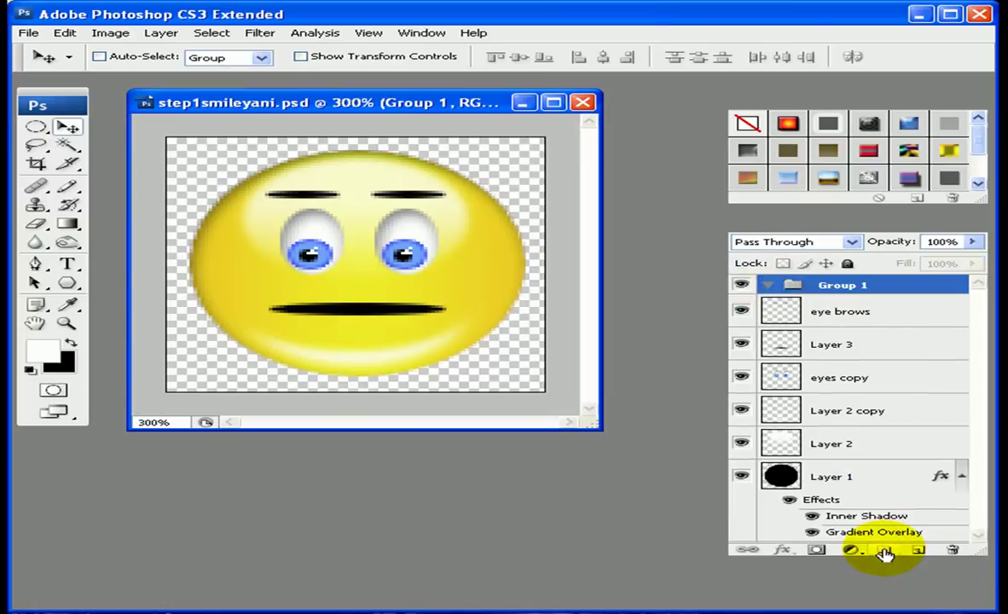
left_click(795, 314)
left_click(793, 477, "shift")
left_click_drag(839, 383, 829, 291)
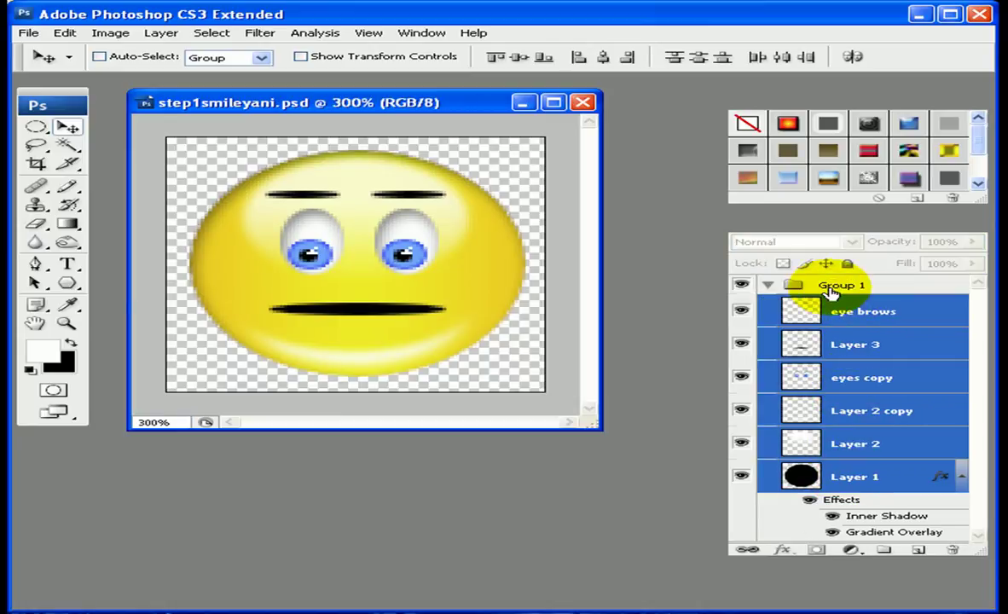
left_click(769, 286)
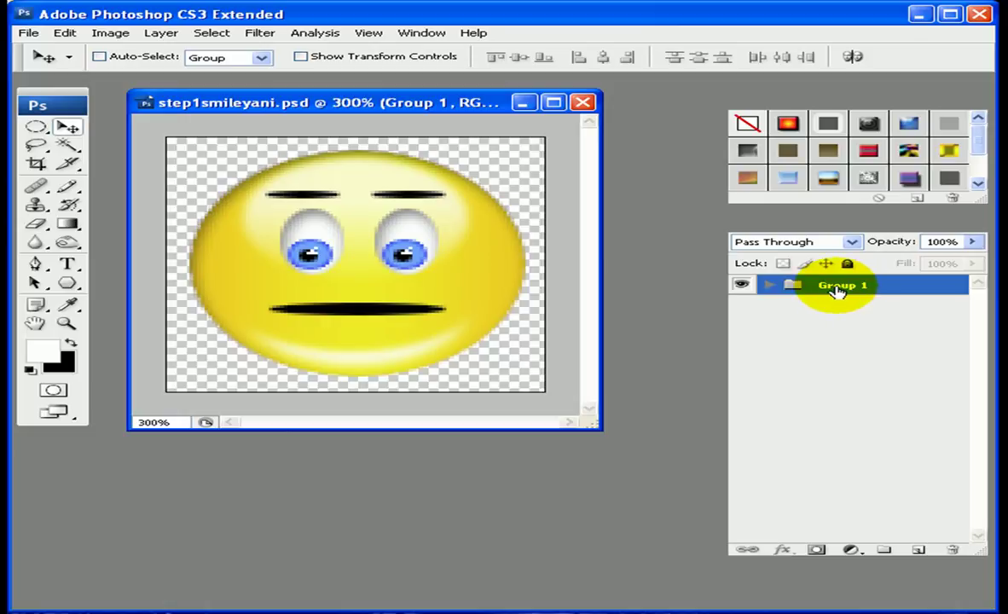
Step: Duplicate Group 1 and rename the 'Group 1 copy' to 'Group 2'
left_click_drag(820, 287, 917, 550)
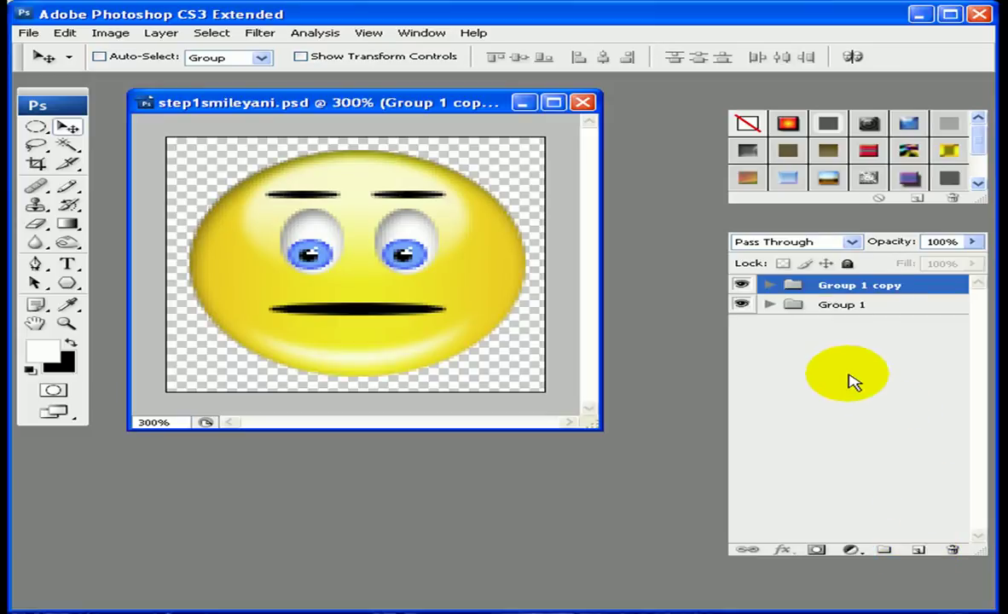
double_click(865, 286)
left_click_drag(864, 286, 925, 288)
type("2")
key("Return")
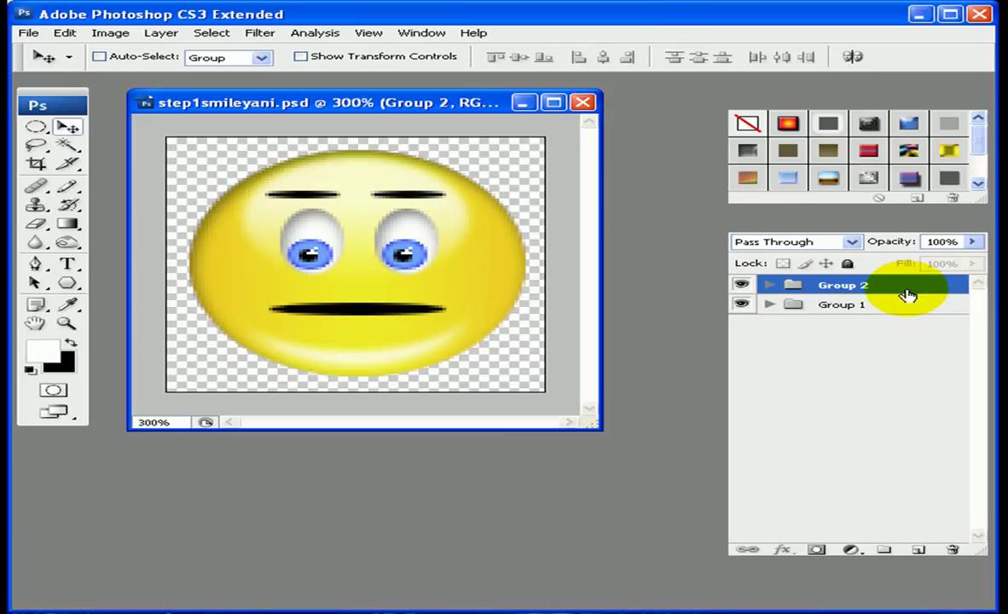
Step: In Group 2's Layer 3 copy, fill a large oval over the mouth with black
left_click(768, 286)
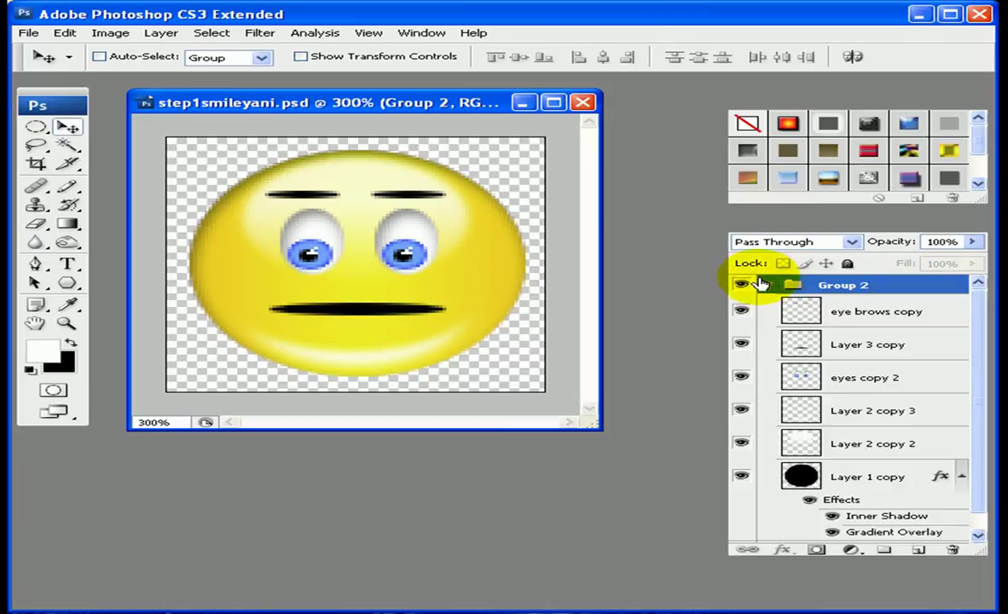
left_click(799, 347)
left_click(819, 322)
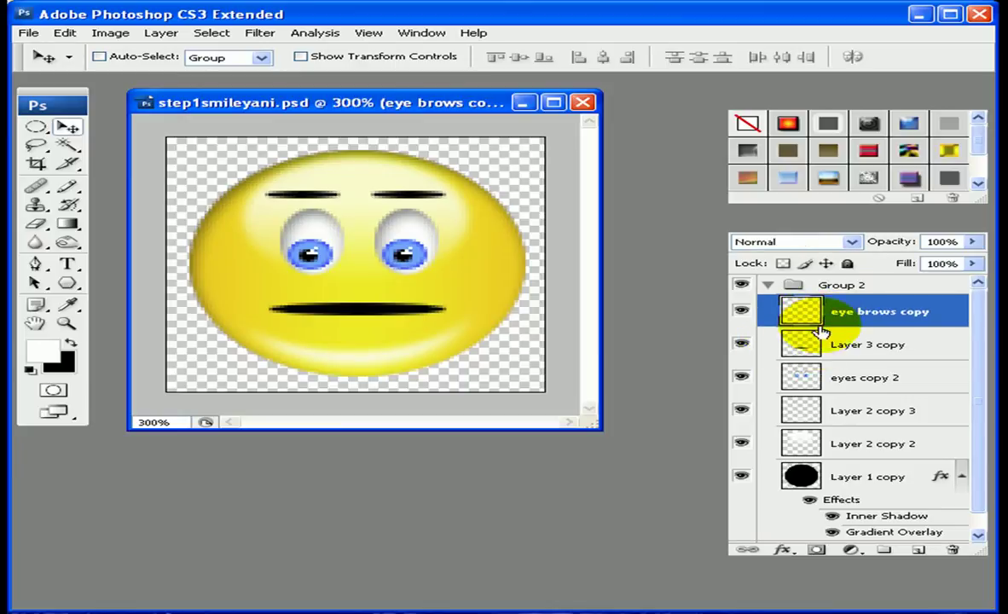
left_click(795, 346)
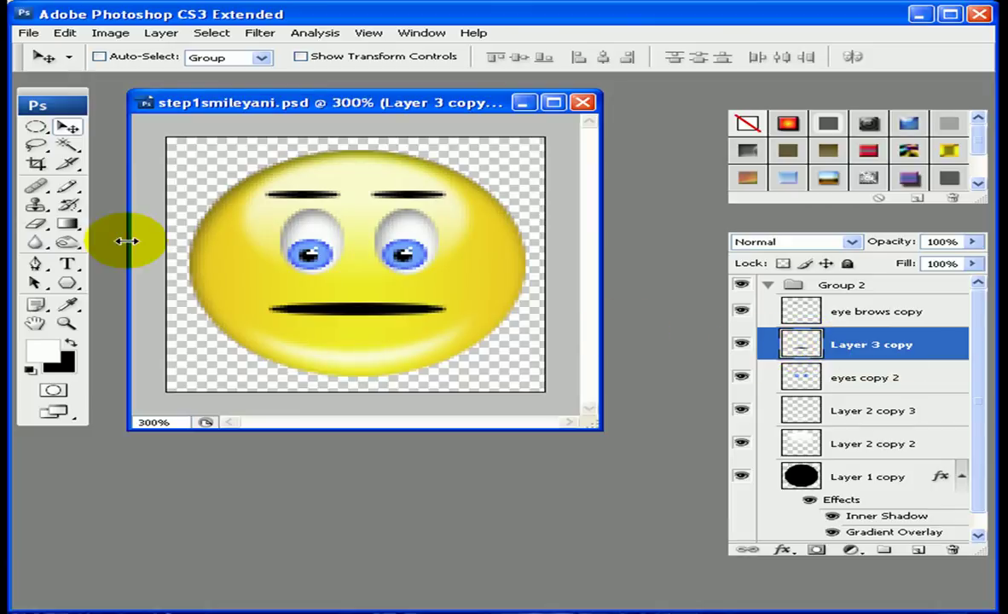
left_click(37, 127)
left_click_drag(252, 290, 458, 343)
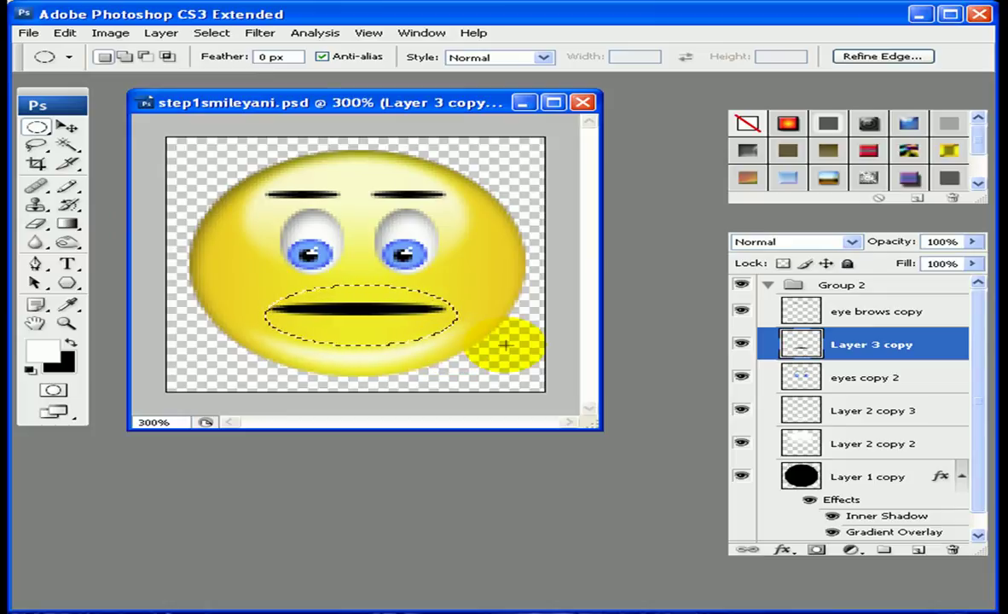
key("alt+BackSpace")
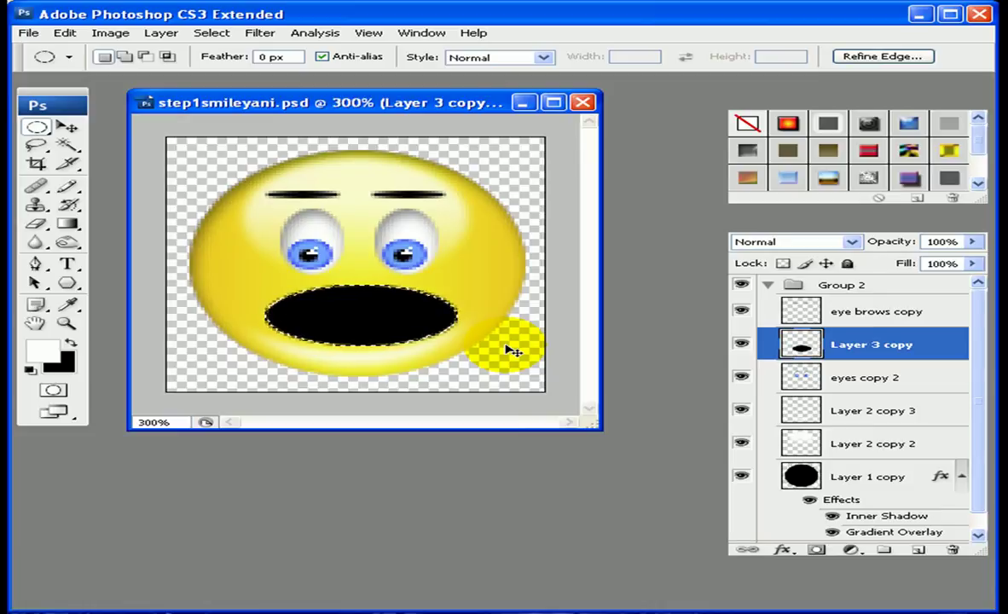
key("ctrl+d")
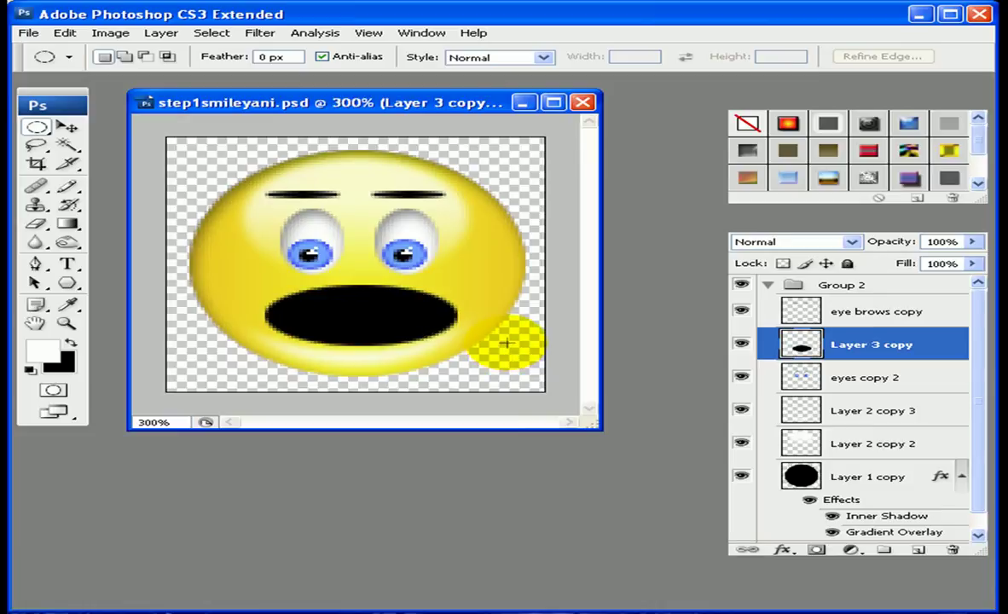
Step: Add Bevel and Emboss with Direction Down to the black mouth on Layer 3 copy
double_click(801, 347)
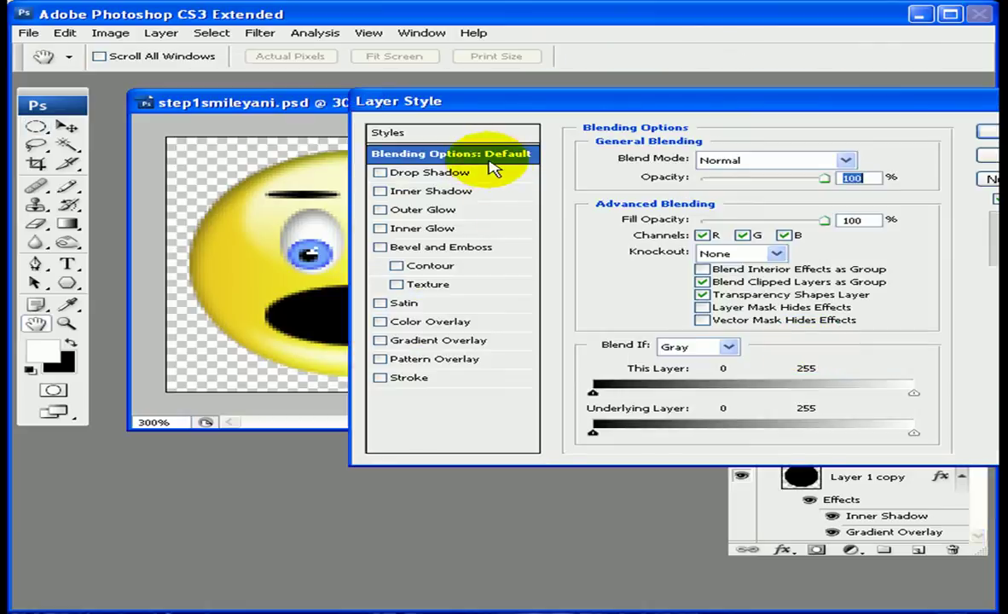
left_click(445, 247)
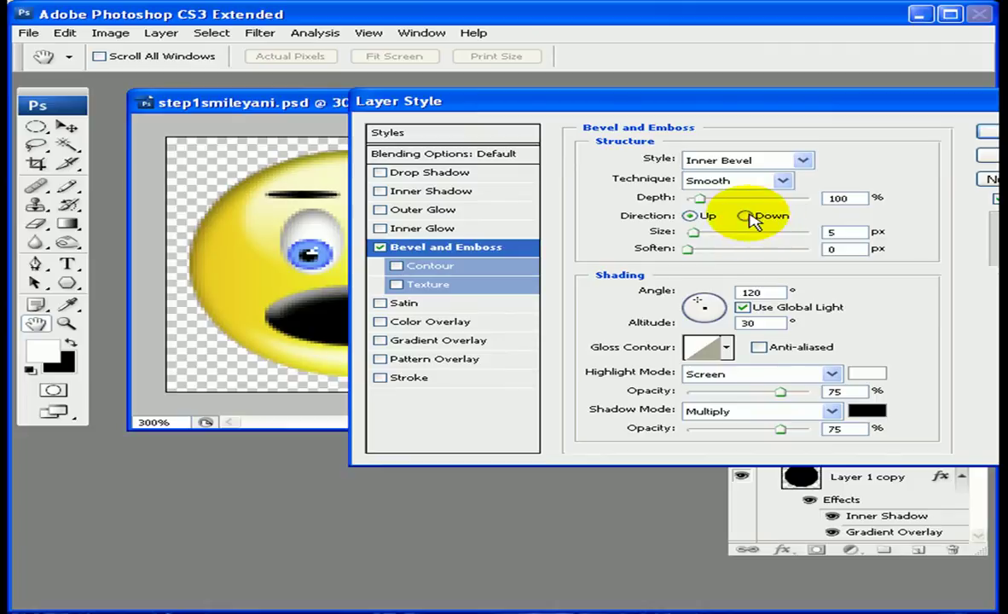
left_click(771, 217)
left_click(989, 133)
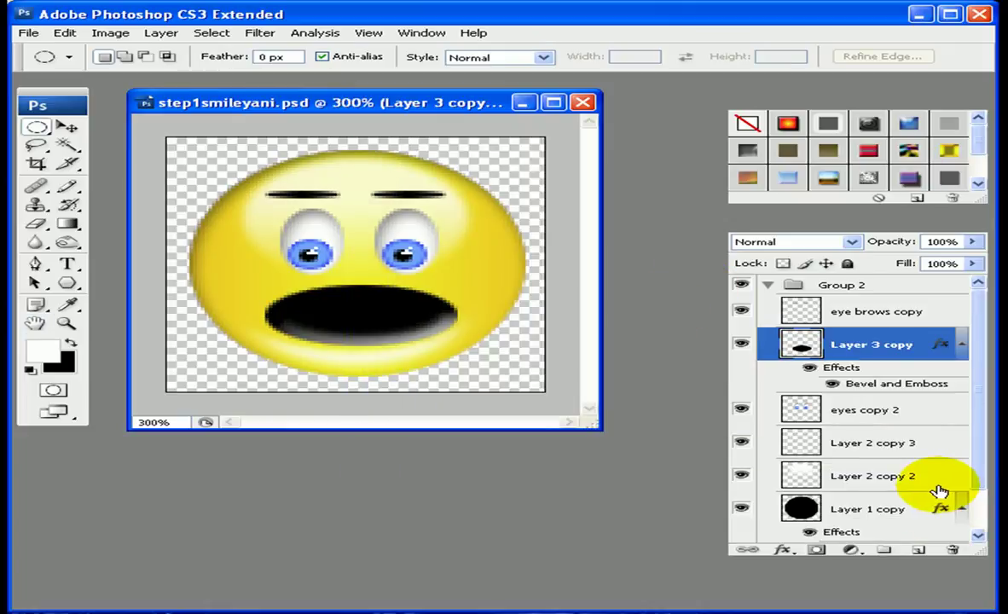
Step: On a new layer, select a small oval inside the mouth and fill it bright red
left_click(921, 552)
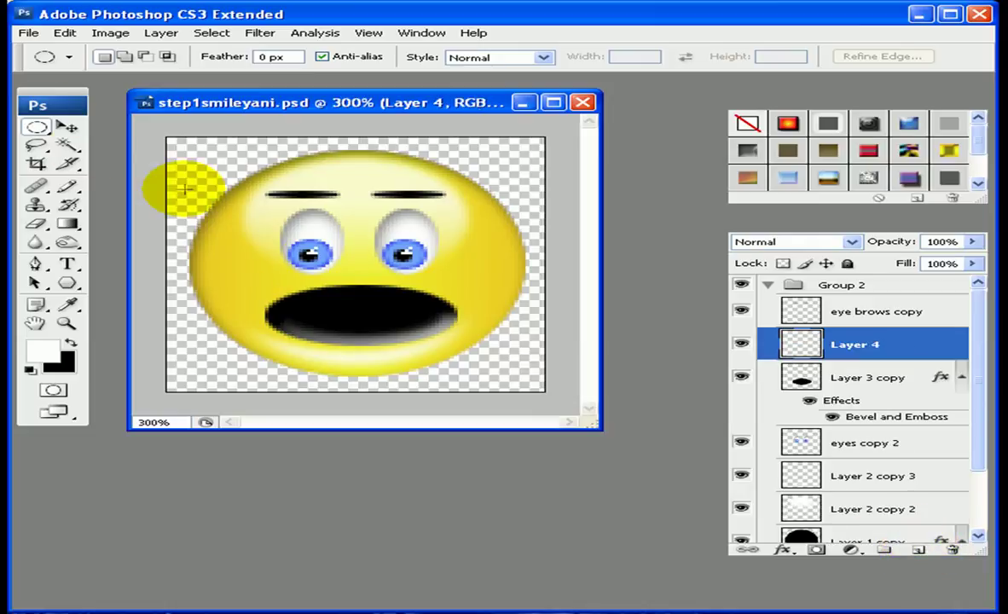
left_click_drag(338, 335, 378, 345)
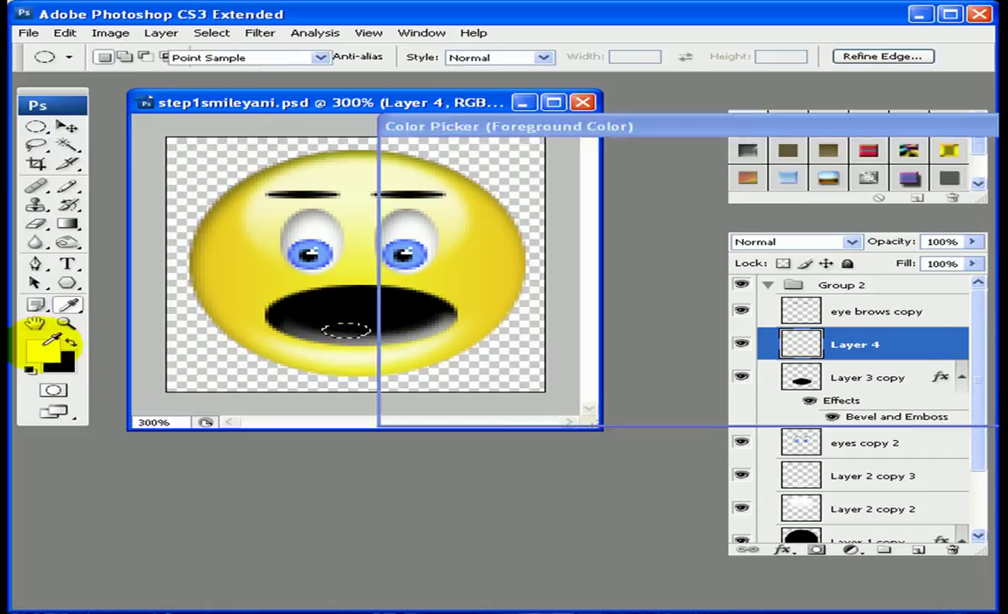
left_click(41, 348)
left_click(674, 187)
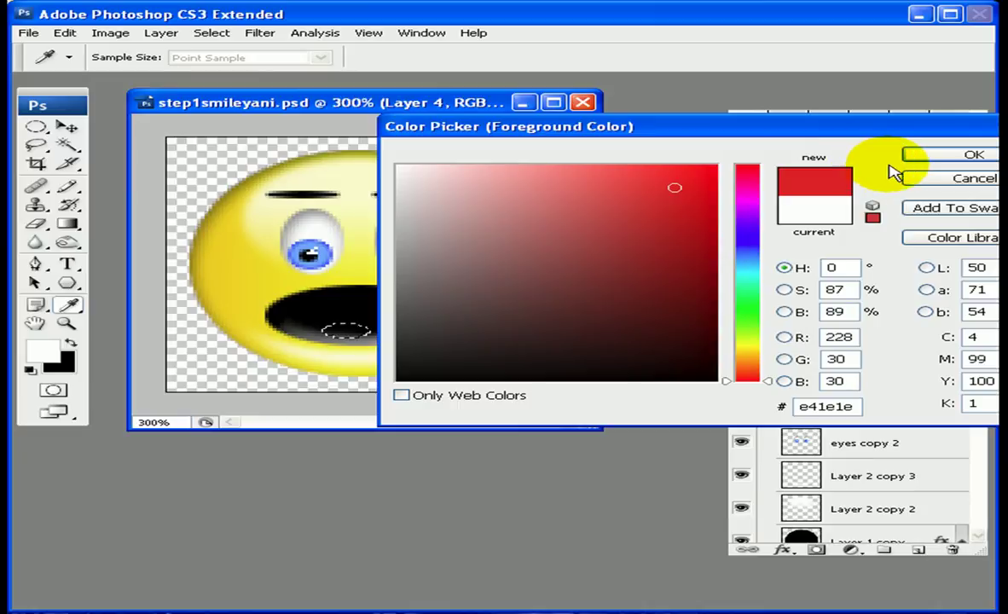
left_click(701, 176)
left_click(972, 156)
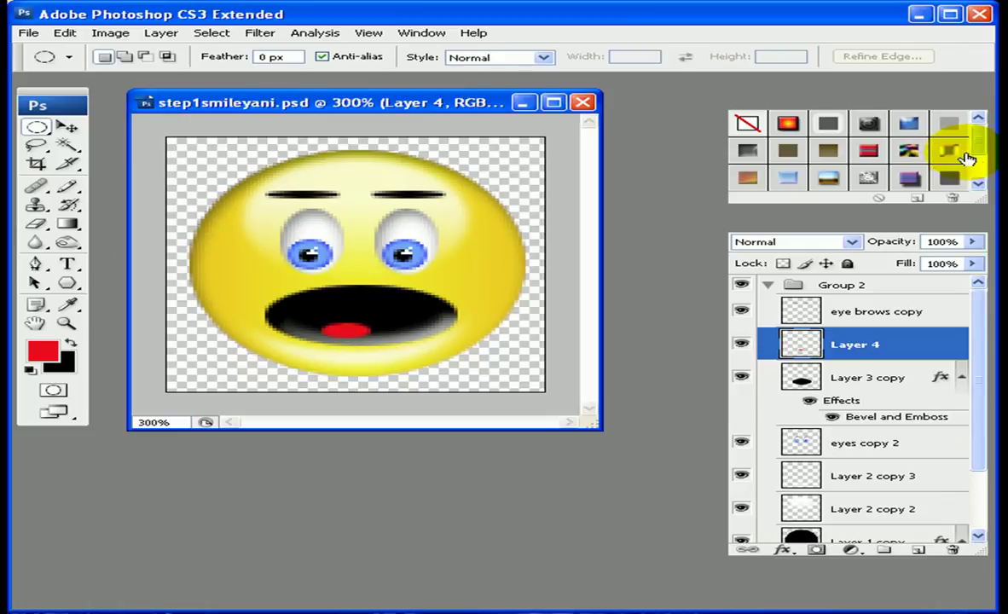
Step: Centre the red tongue in the mouth and duplicate its layer
left_click(69, 127)
left_click_drag(362, 336, 391, 339)
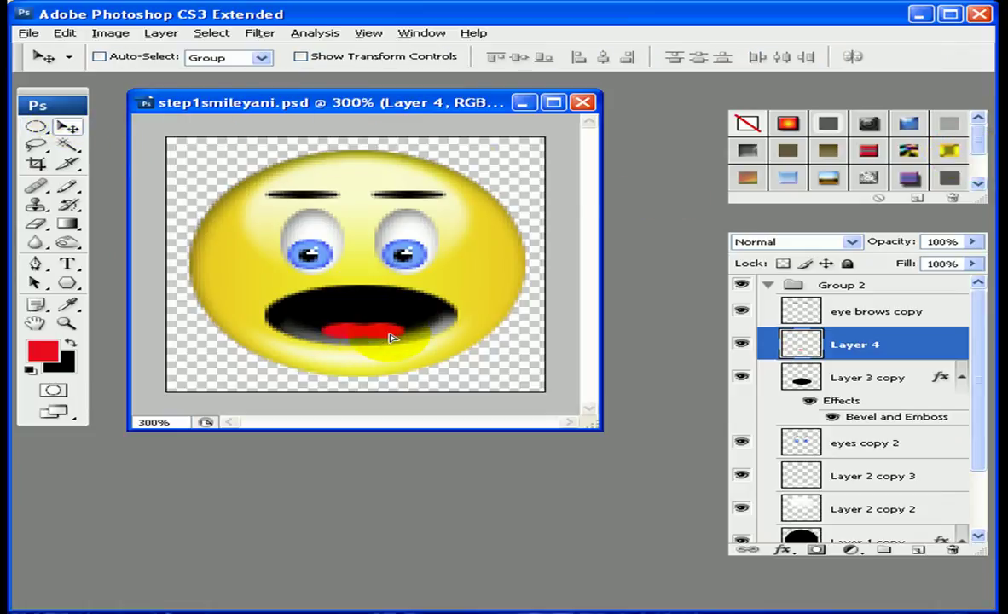
key("ctrl+j")
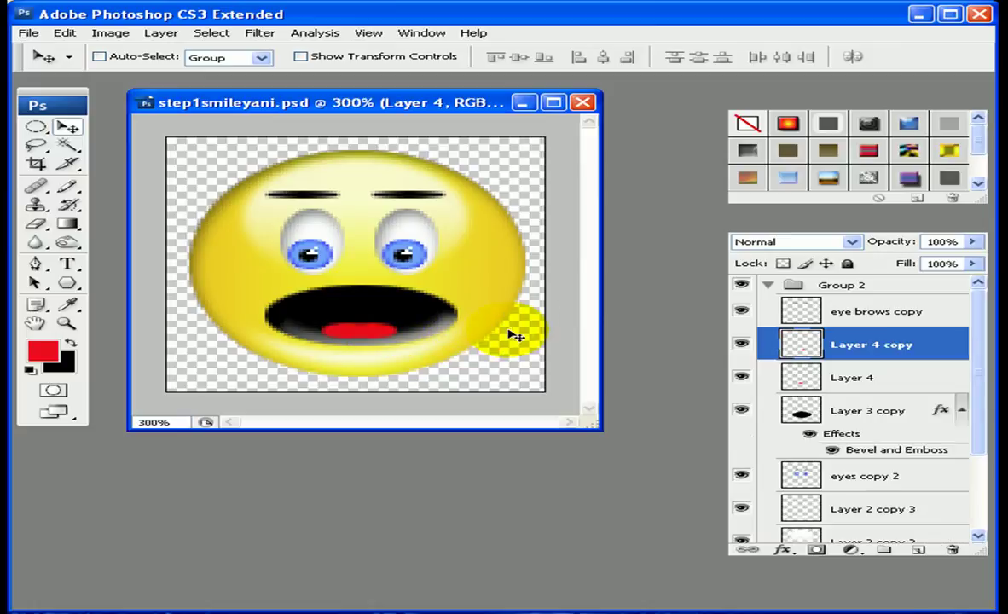
Step: Add Bevel and Emboss to Layer 4 copy, then merge both tongue layers into one
double_click(786, 348)
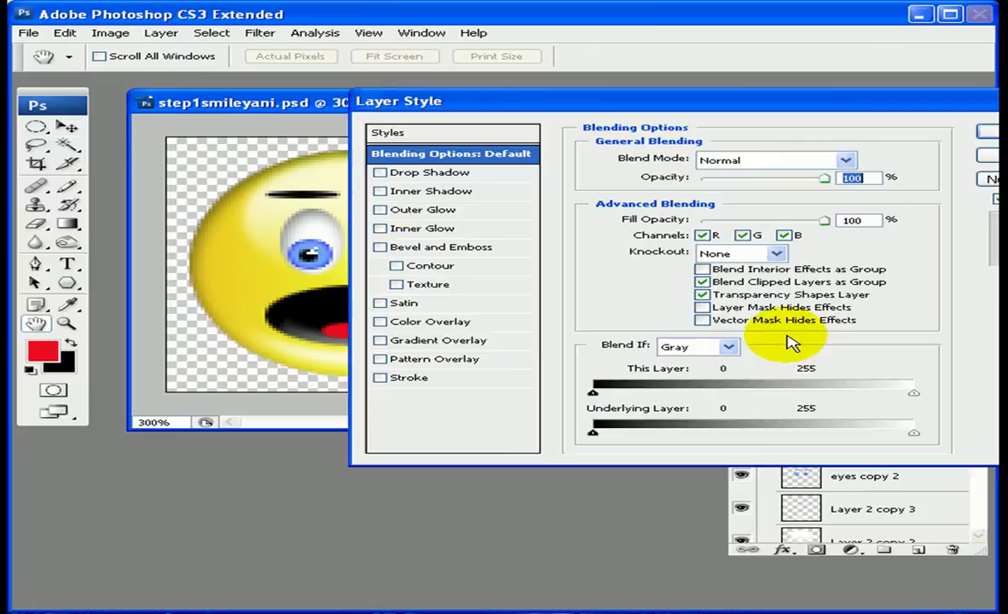
left_click(446, 249)
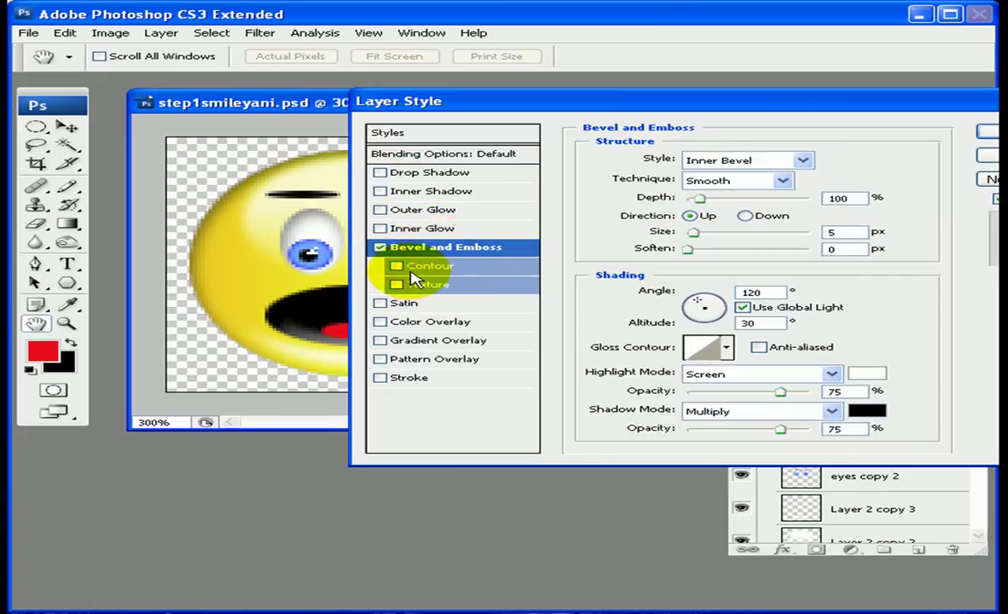
key("Return")
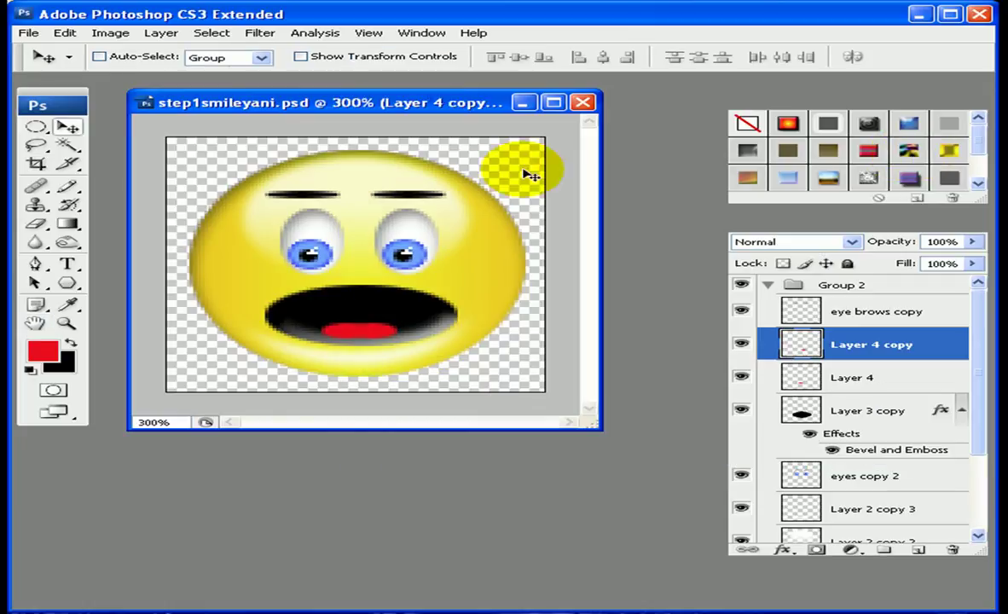
left_click(853, 376, "ctrl")
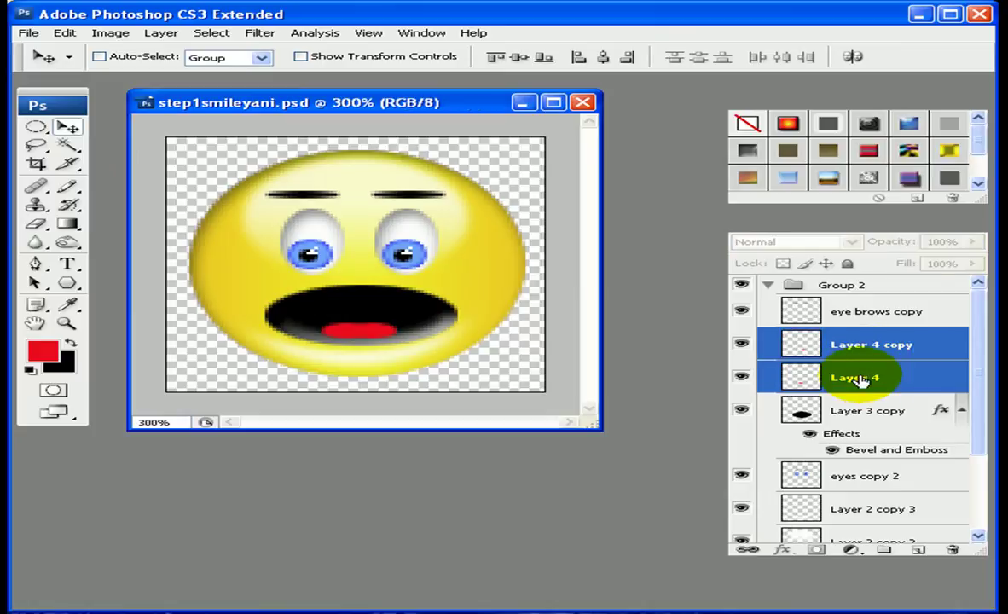
right_click(853, 376)
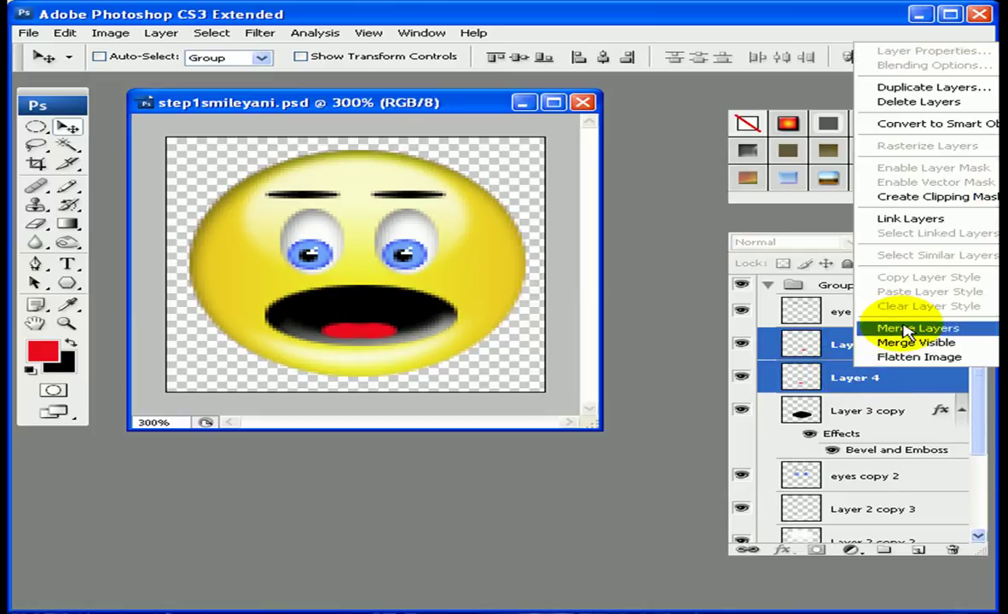
left_click(878, 388)
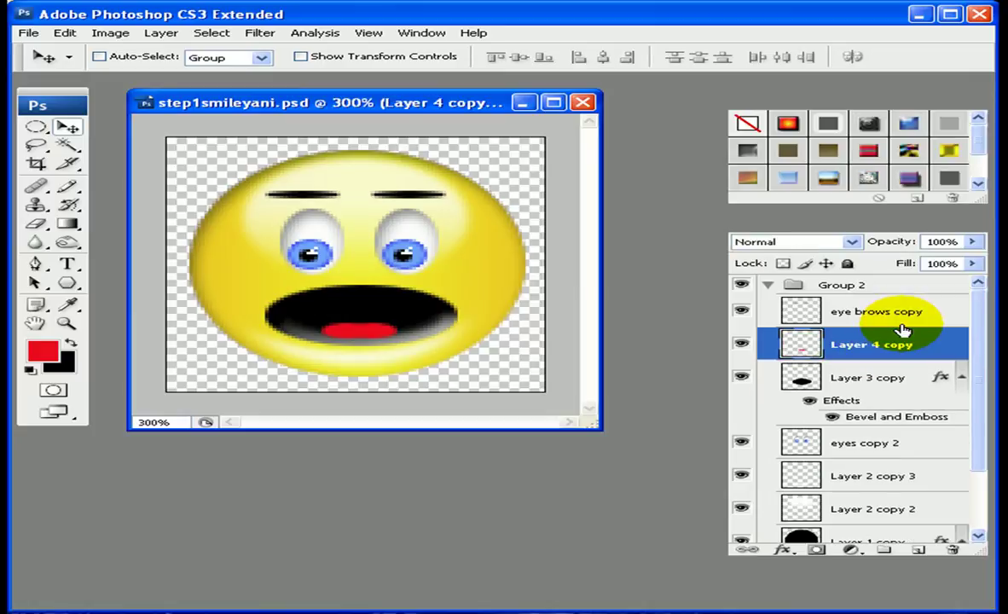
Step: Reapply Bevel and Emboss to the merged tongue with Direction set to Up
double_click(798, 348)
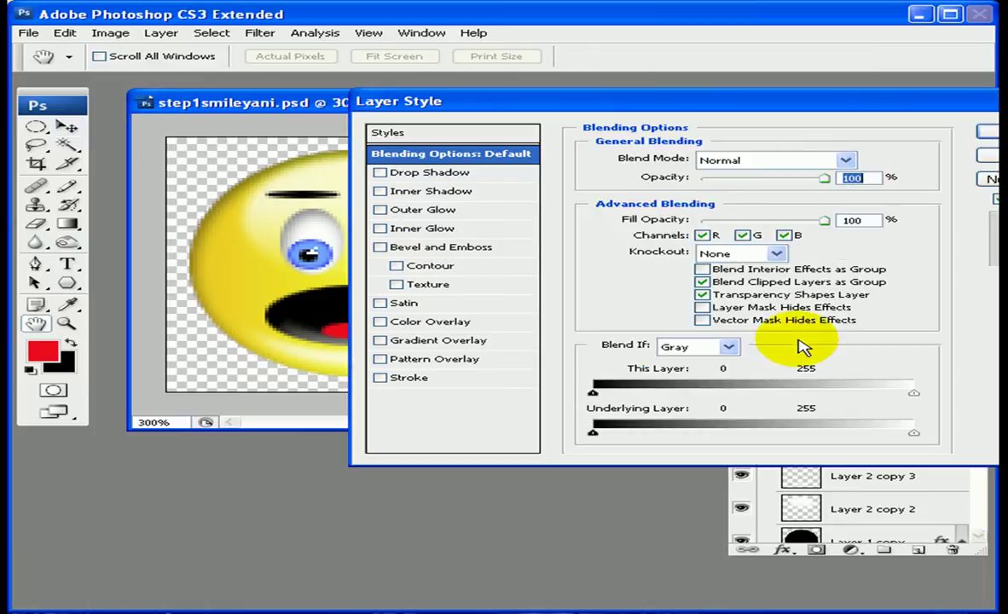
left_click(434, 247)
left_click_drag(574, 107, 656, 109)
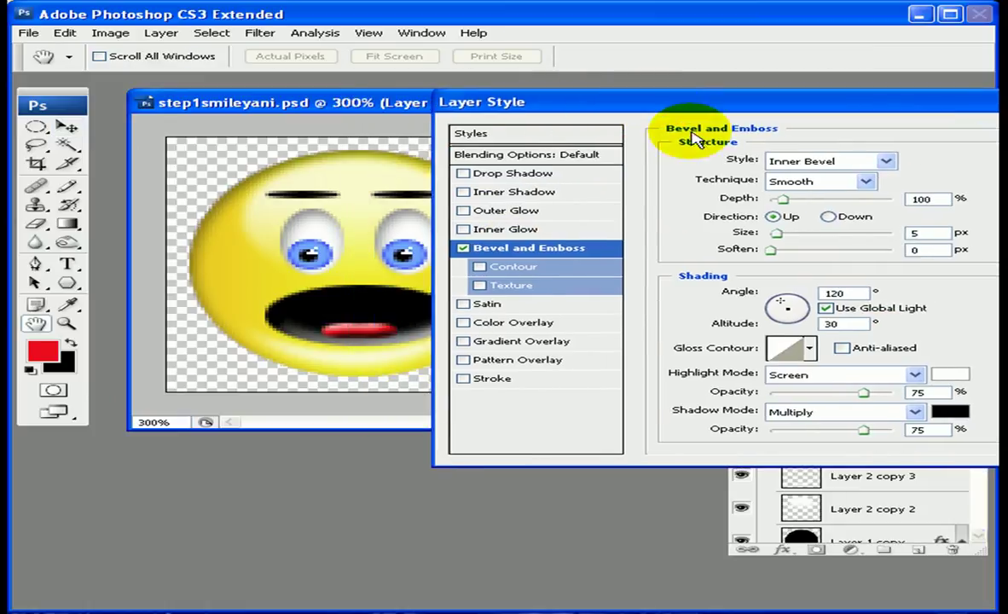
left_click(828, 217)
left_click(774, 217)
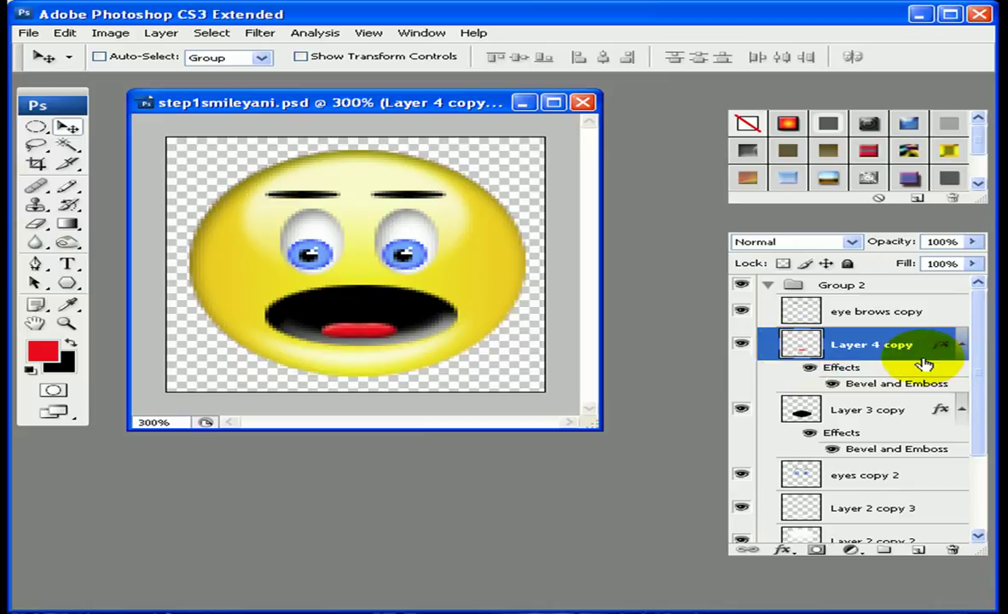
Step: On a new layer above eye brows copy, stroke a black elliptical arc over the left eye and erase its lower half
left_click(844, 312)
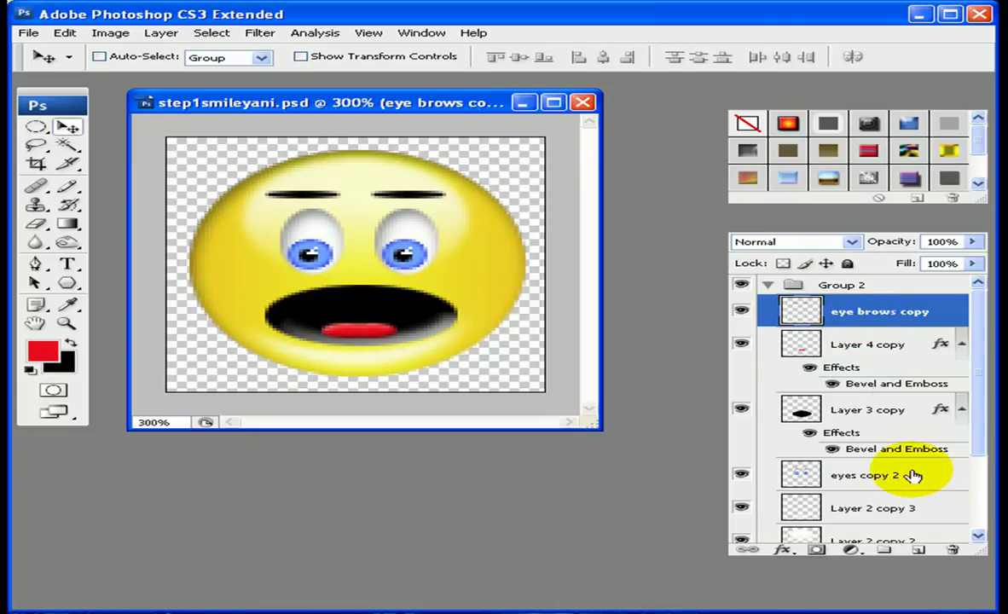
left_click(918, 551)
left_click(36, 127)
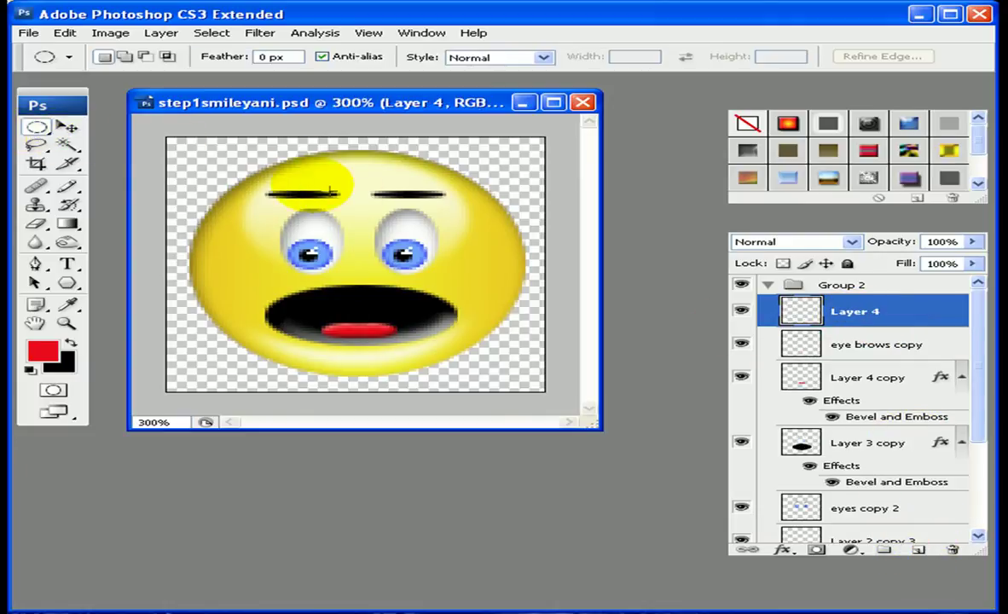
left_click_drag(249, 181, 347, 226)
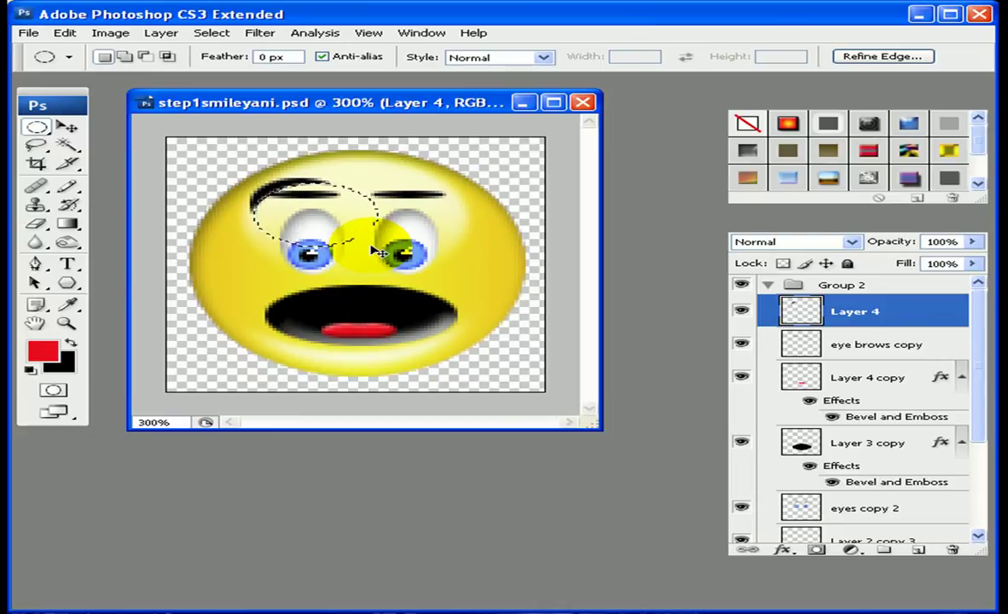
left_click(299, 211)
left_click(36, 223)
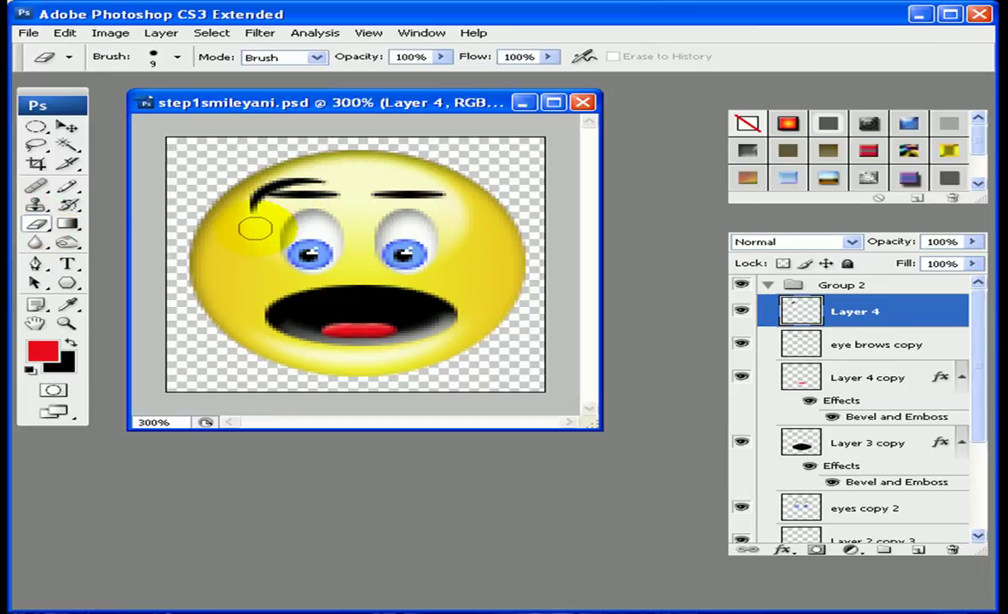
left_click(68, 129)
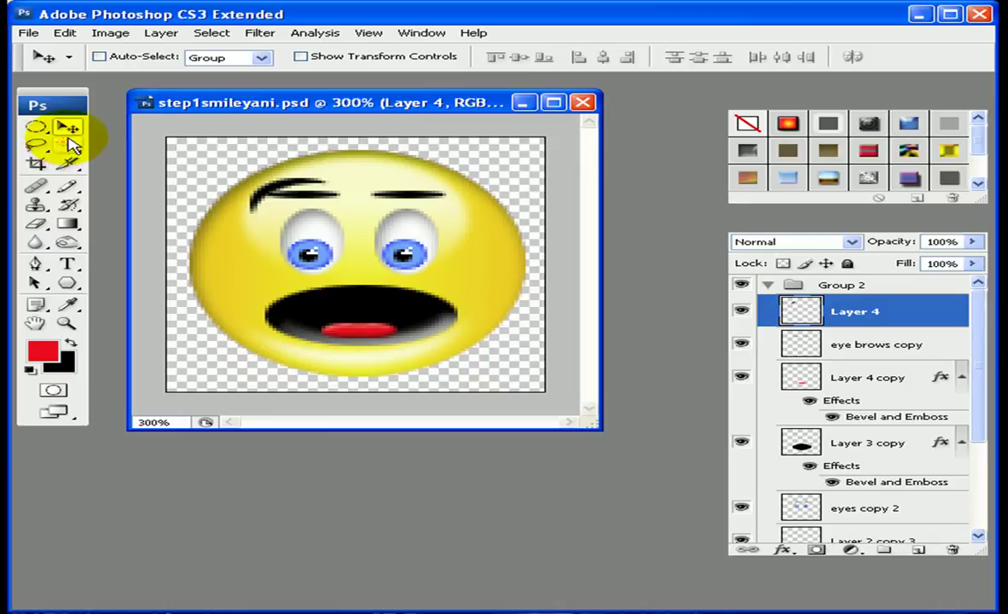
Step: Copy the curved eyebrow over the right eye and flip it horizontally
left_click_drag(265, 189, 392, 186)
key("ctrl+j")
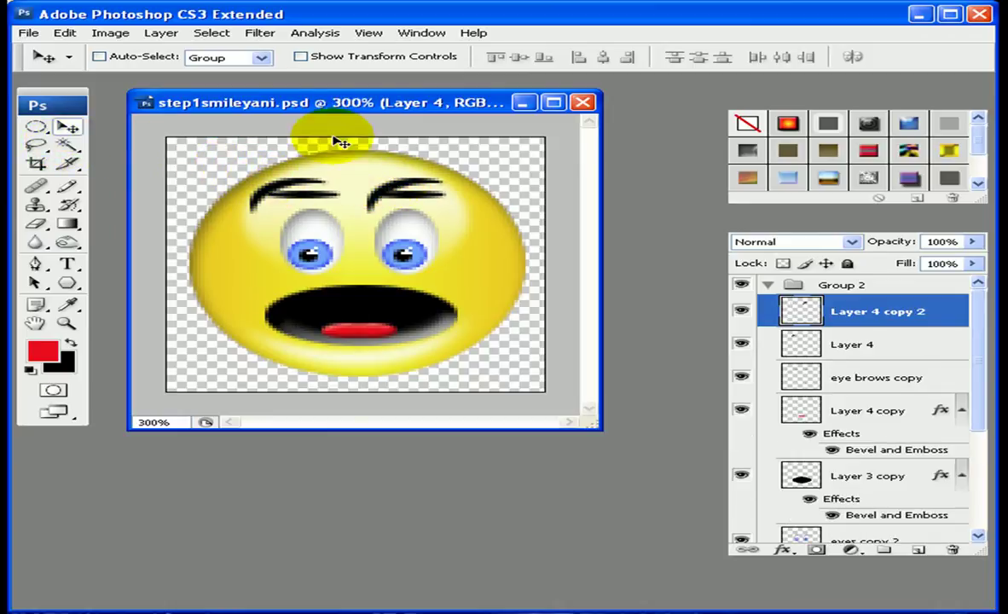
left_click(65, 32)
mouse_move(143, 307)
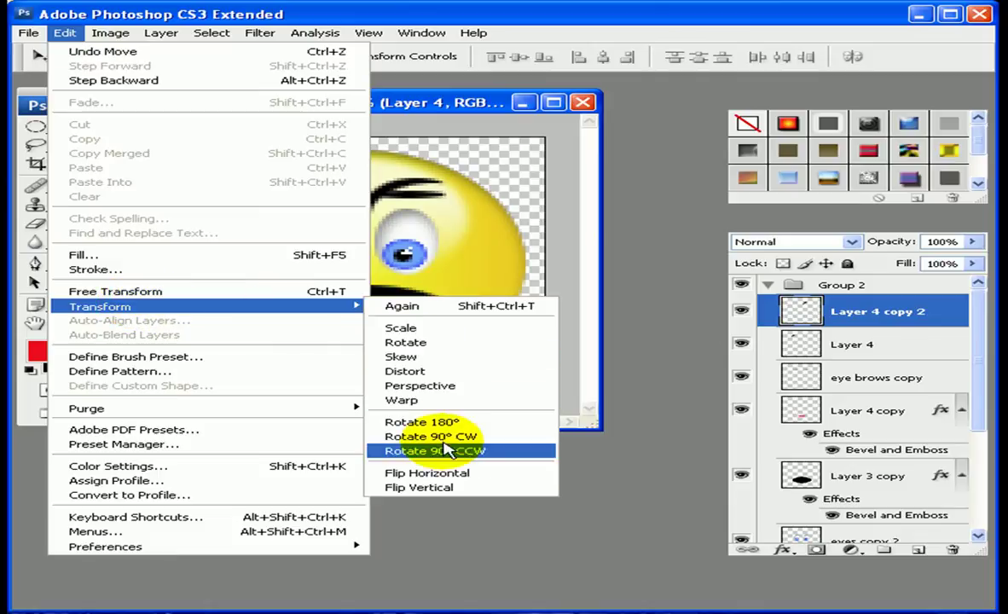
left_click(445, 473)
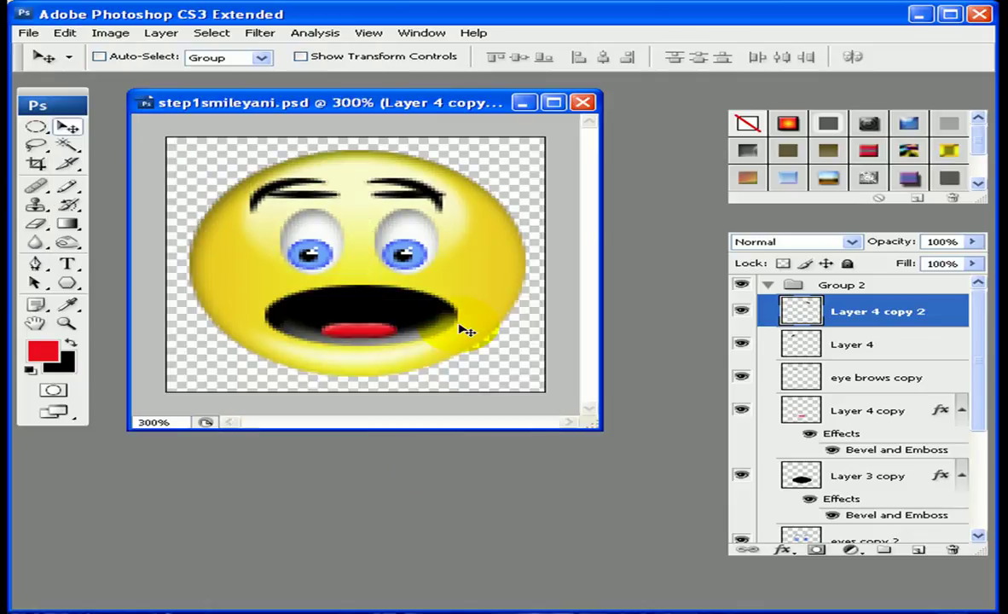
Step: Delete the old straight 'eye brows copy' layer
left_click_drag(895, 310, 833, 375)
left_click(834, 375)
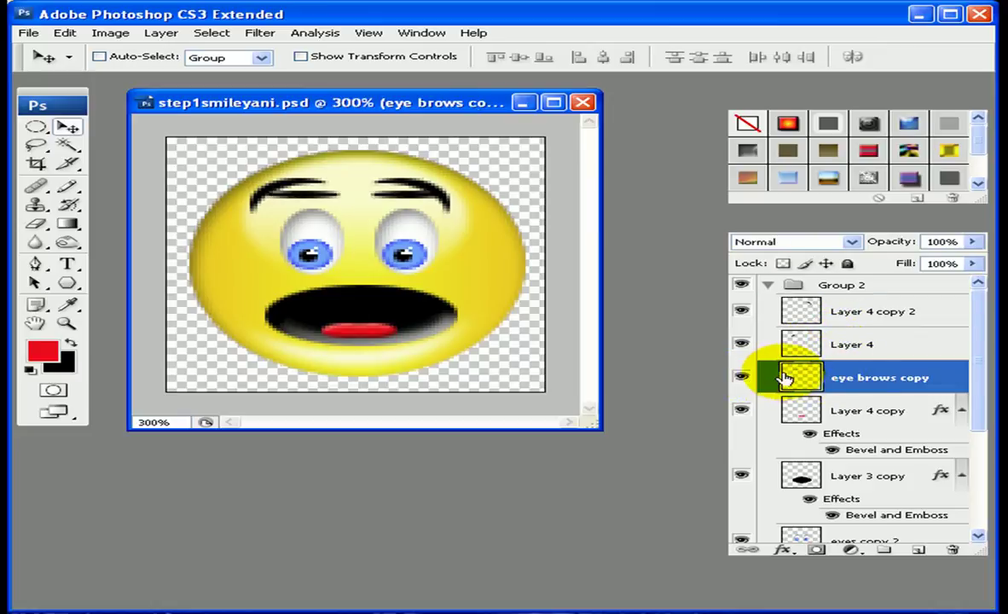
left_click_drag(807, 377, 953, 550)
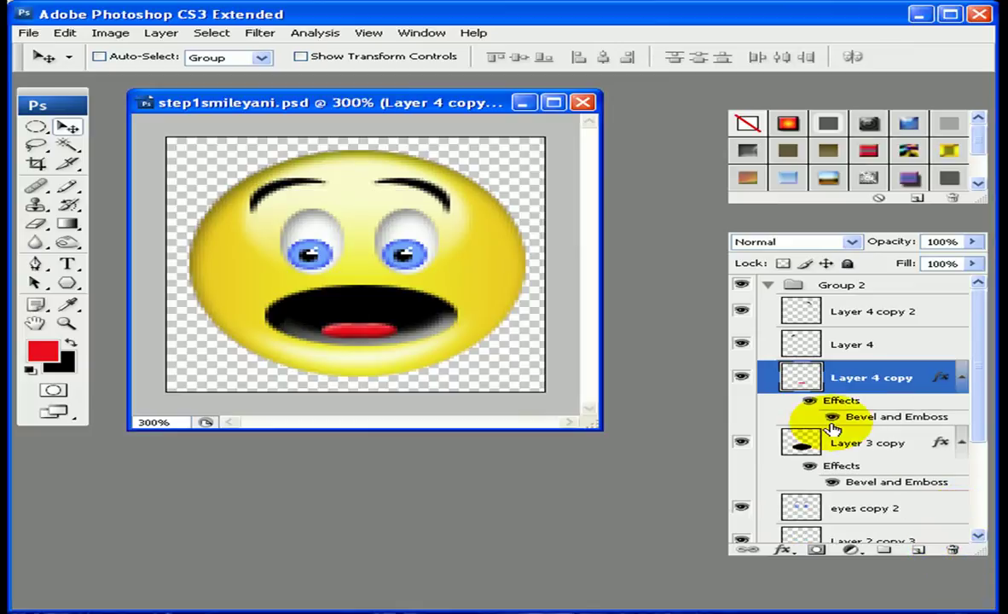